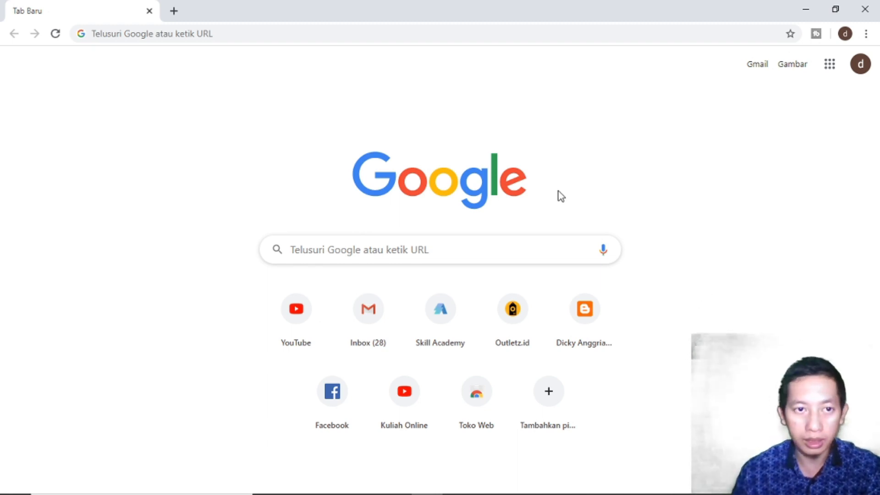
- Search Chrome for 'google drive' and open the 'Google Drive: Free Cloud Storage' result
{"action": "left_click", "coordinate": [505, 38]}
{"action": "type", "text": "goog"}
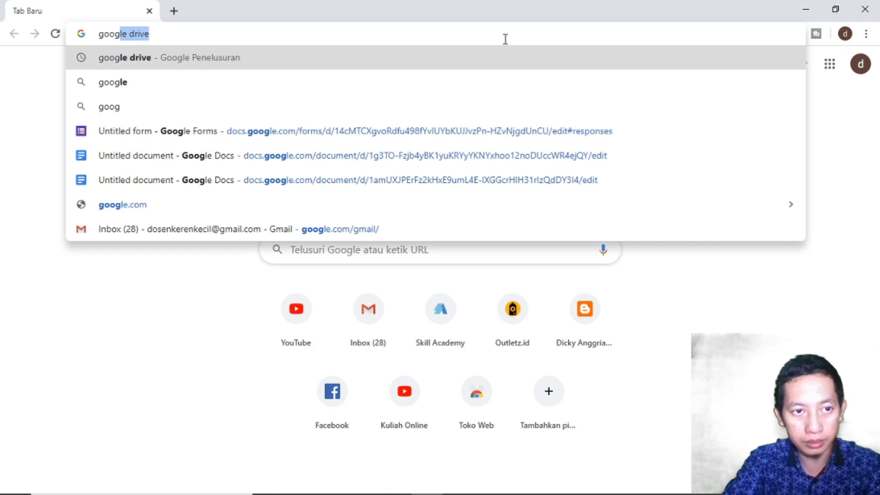
{"action": "type", "text": "le"}
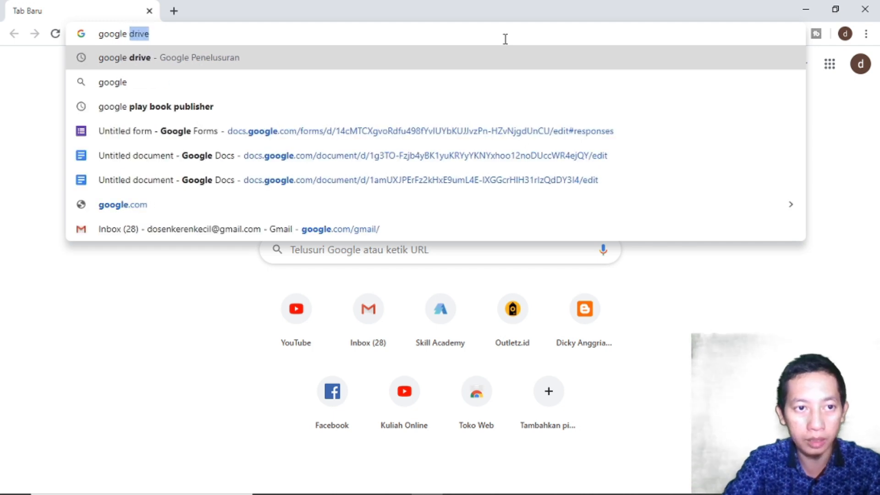
{"action": "key", "text": "Return"}
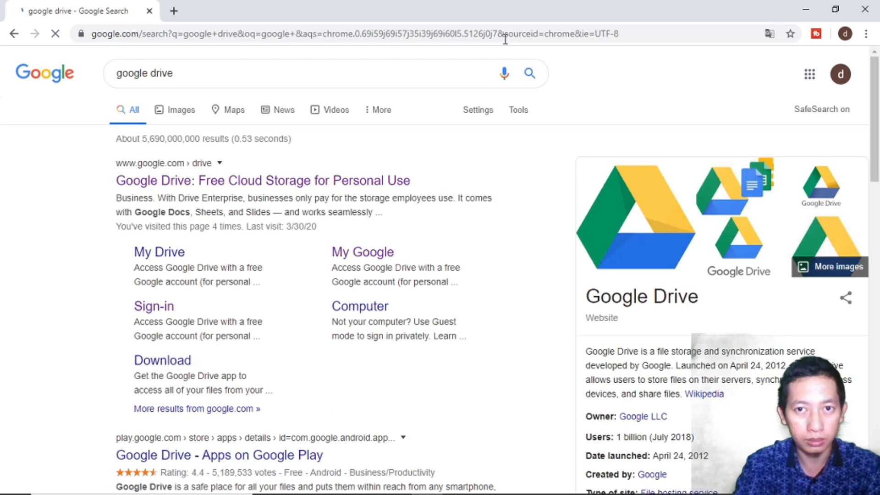
{"action": "left_click", "coordinate": [339, 180]}
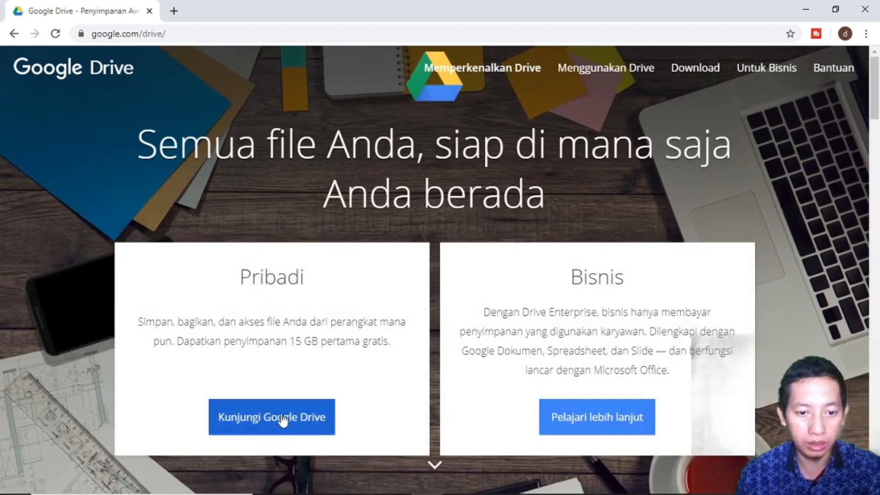
- Enter Google Drive and create a blank Google Forms form from New > More
{"action": "left_click", "coordinate": [284, 418]}
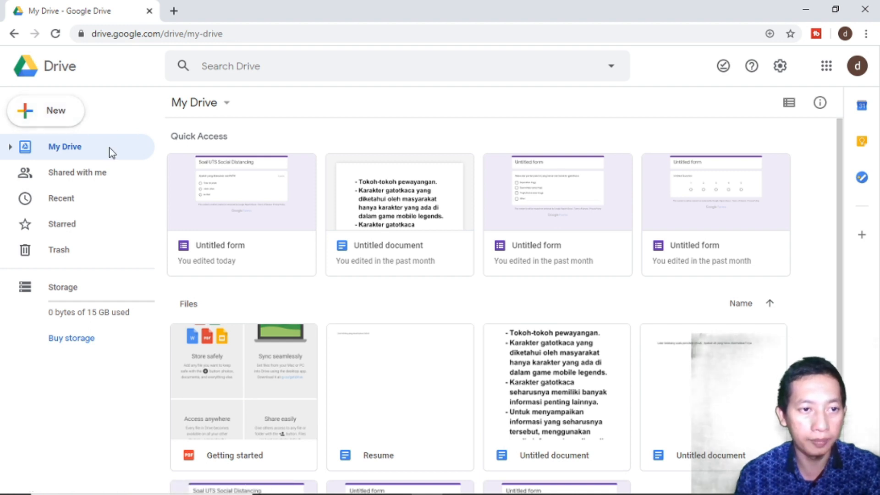
{"action": "left_click", "coordinate": [73, 122]}
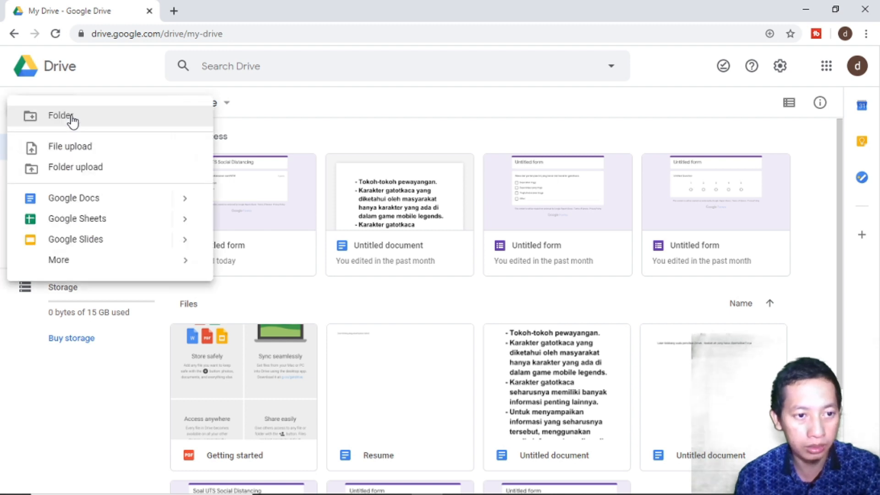
{"action": "mouse_move", "coordinate": [74, 260]}
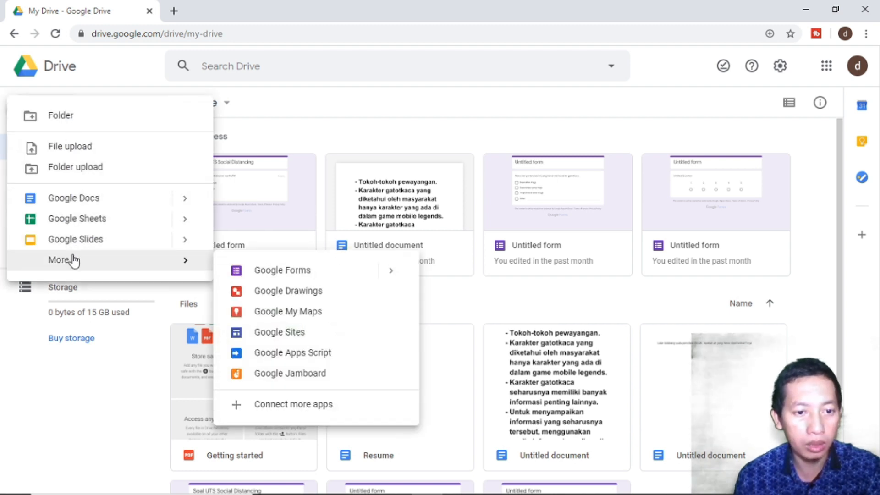
{"action": "left_click", "coordinate": [292, 275]}
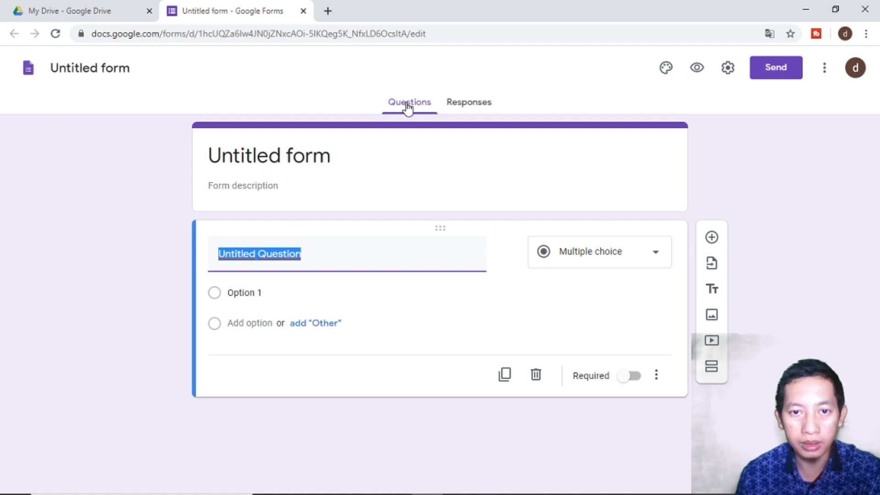
{"action": "left_click", "coordinate": [464, 106]}
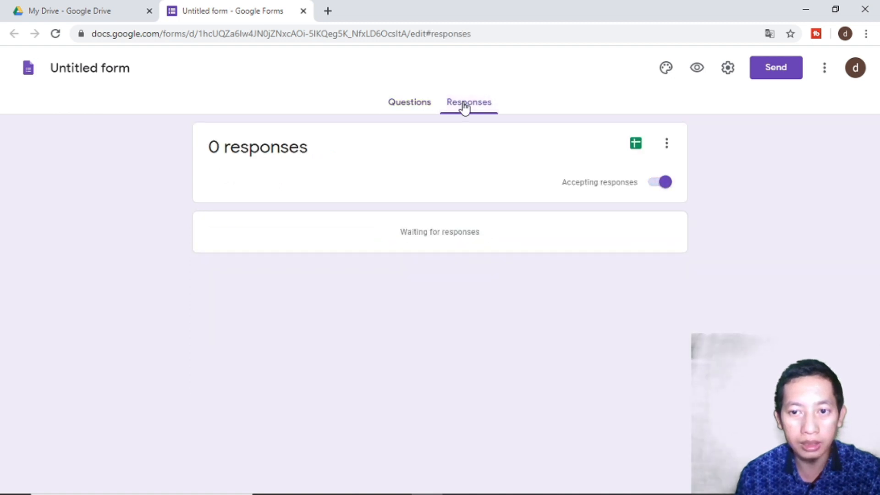
{"action": "left_click", "coordinate": [402, 110]}
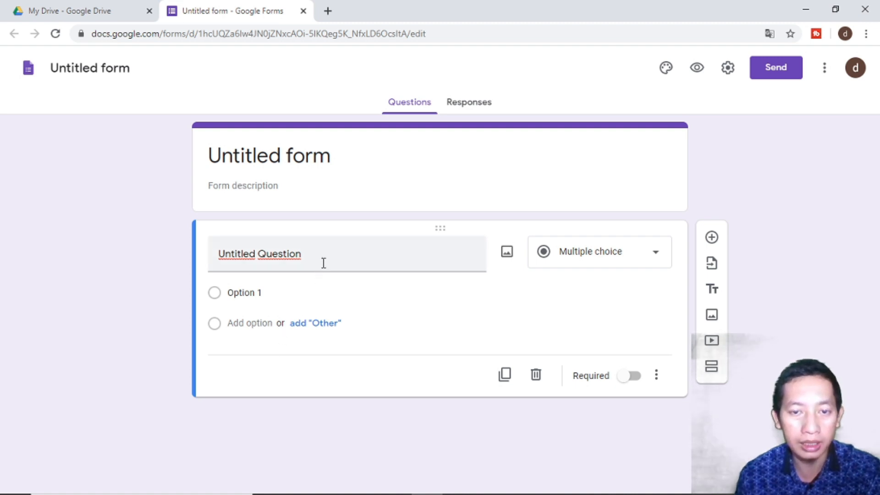
{"action": "left_click", "coordinate": [468, 104]}
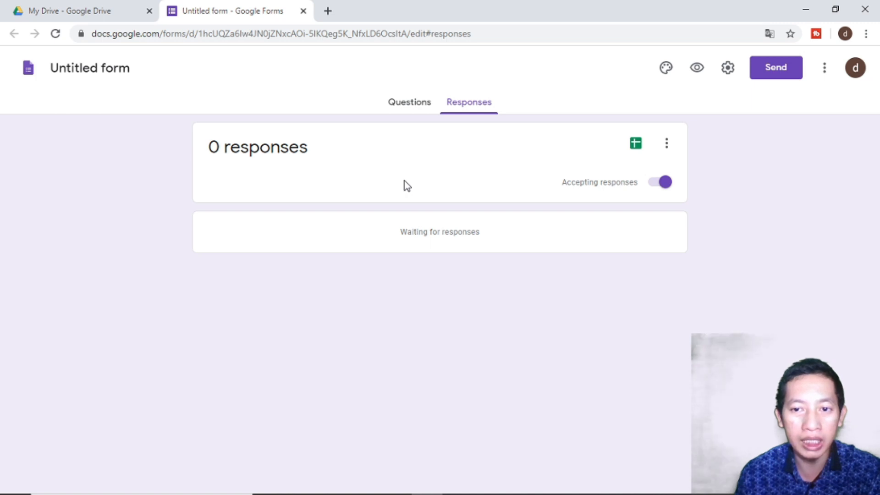
{"action": "left_click", "coordinate": [407, 114]}
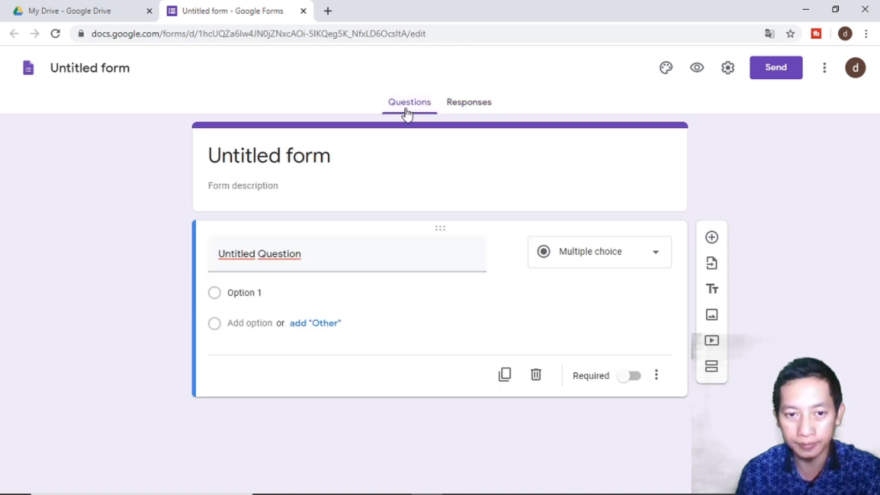
{"action": "left_click", "coordinate": [311, 261]}
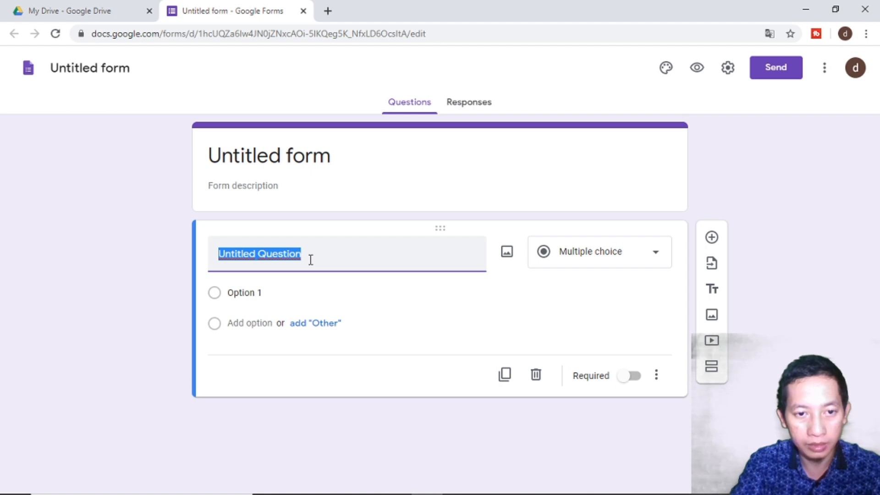
- Title the form 'Soal WFM', correcting the typos
{"action": "left_click", "coordinate": [314, 167]}
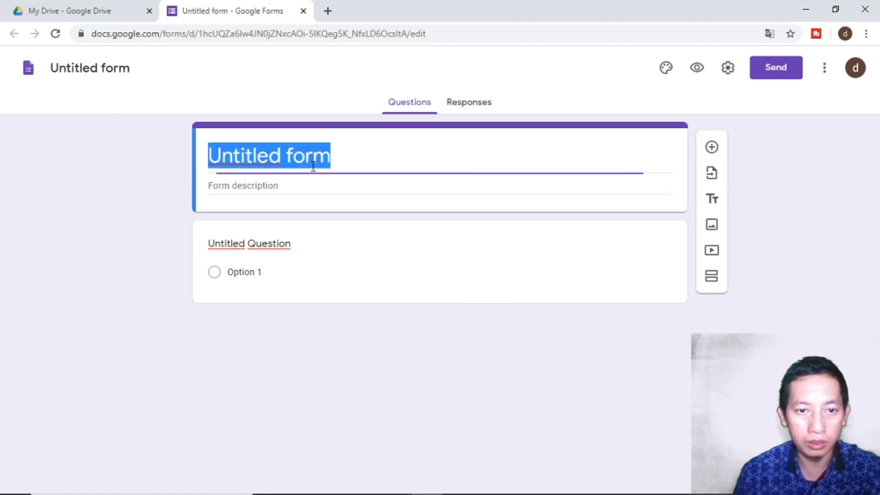
{"action": "type", "text": "Soal "}
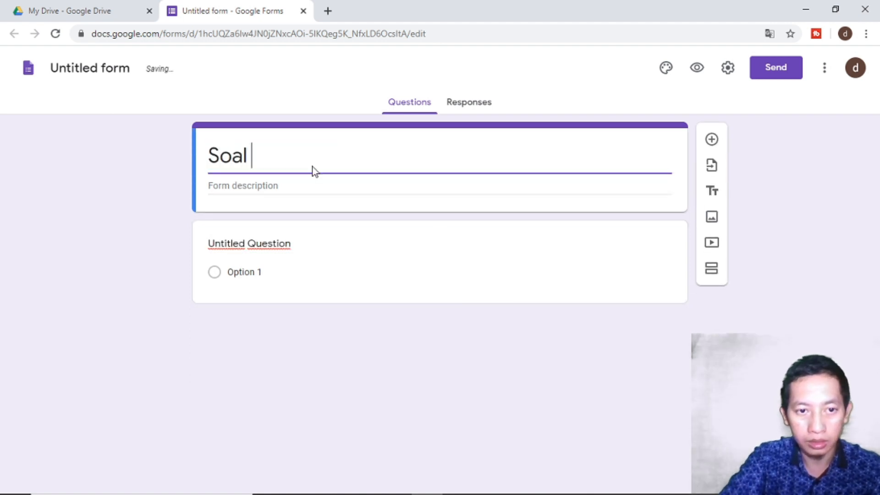
{"action": "type", "text": "WH"}
{"action": "key", "text": "BackSpace"}
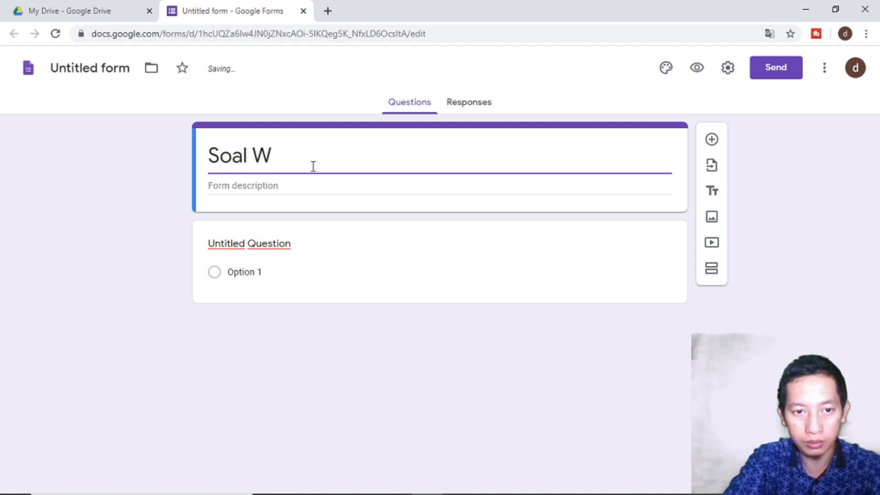
{"action": "type", "text": "FM Sos"}
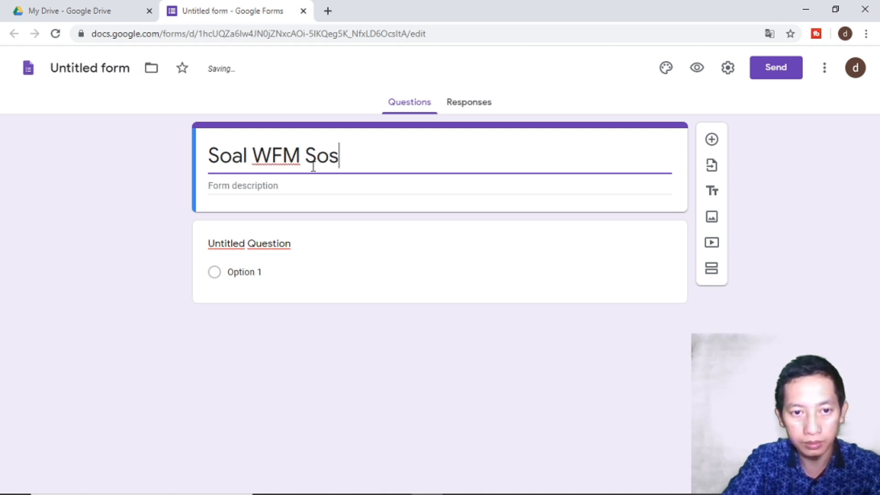
{"action": "type", "text": "i"}
{"action": "key", "text": "BackSpace"}
{"action": "key", "text": "BackSpace"}
{"action": "key", "text": "BackSpace"}
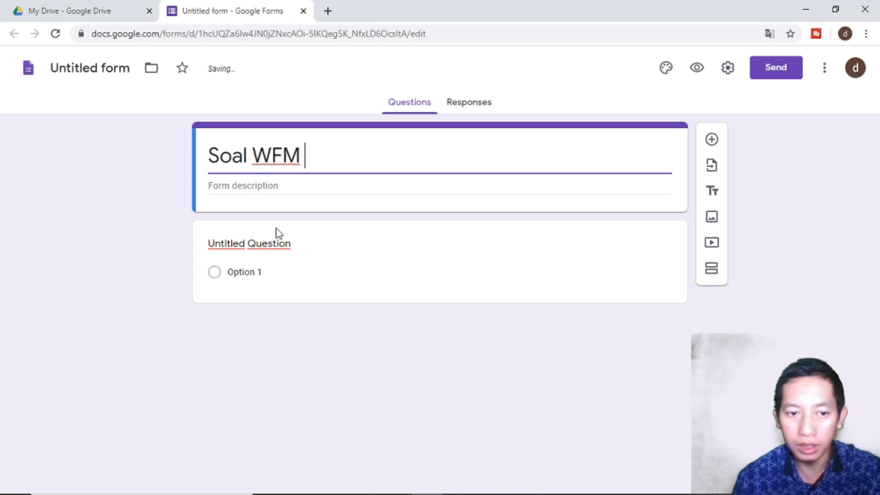
{"action": "left_click", "coordinate": [268, 244]}
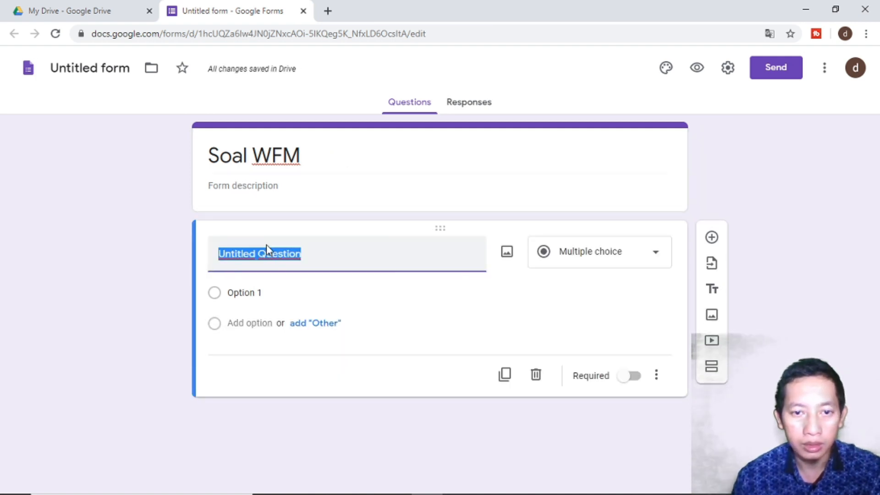
- Write the description 'soal untuk UTS, kerjakan jawaban dengan benar !' and select its leading s
{"action": "left_click", "coordinate": [278, 191]}
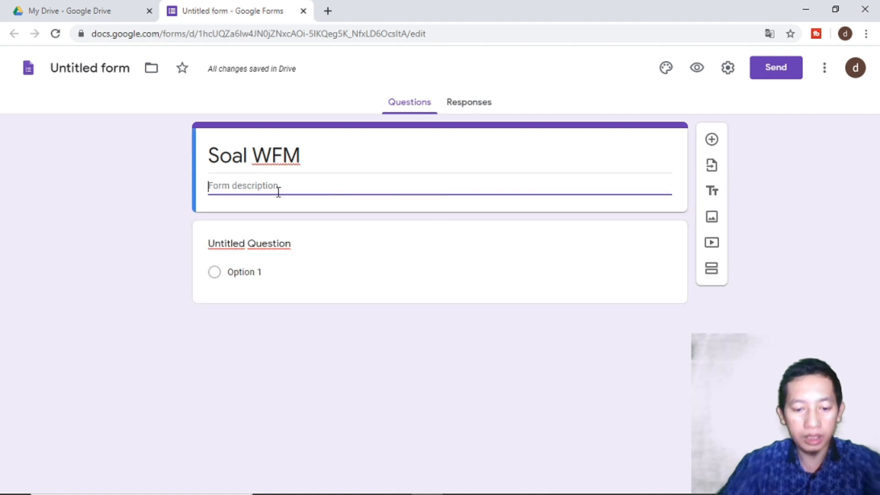
{"action": "type", "text": "soal untuk UTS, kerjawa"}
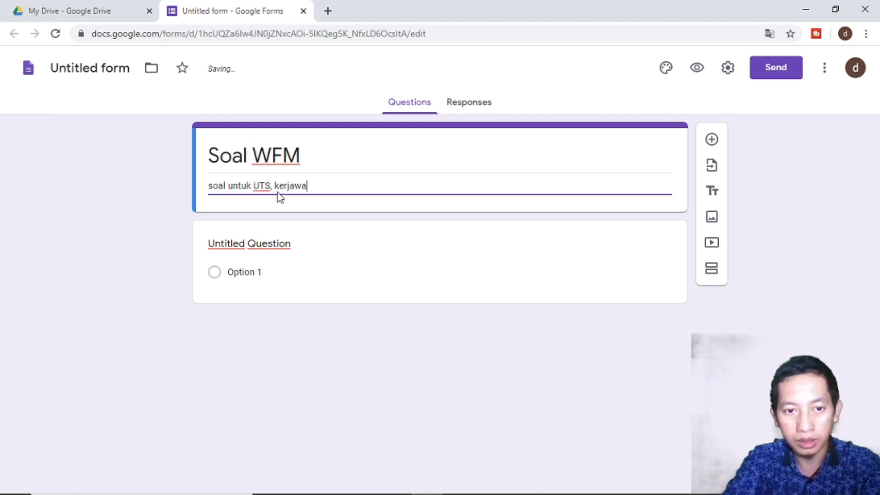
{"action": "key", "text": "BackSpace"}
{"action": "key", "text": "BackSpace"}
{"action": "type", "text": "kan jawaban dengan benar !"}
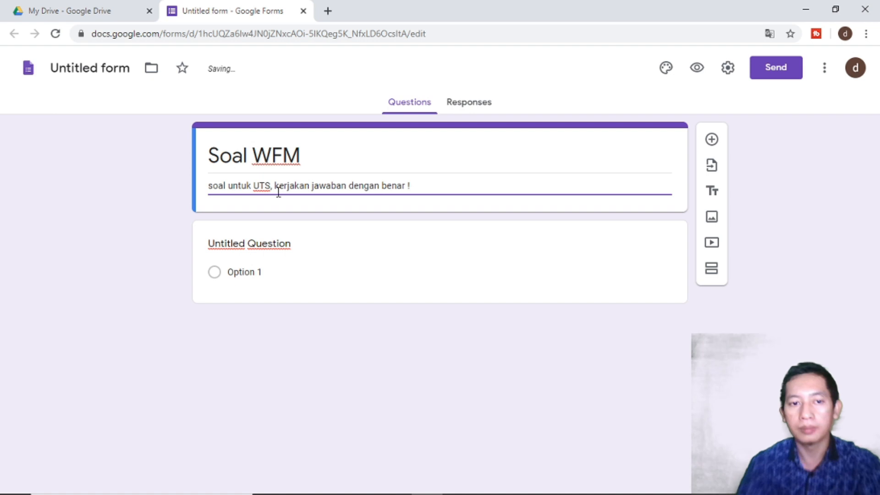
{"action": "left_click", "coordinate": [96, 312]}
{"action": "left_click", "coordinate": [214, 185]}
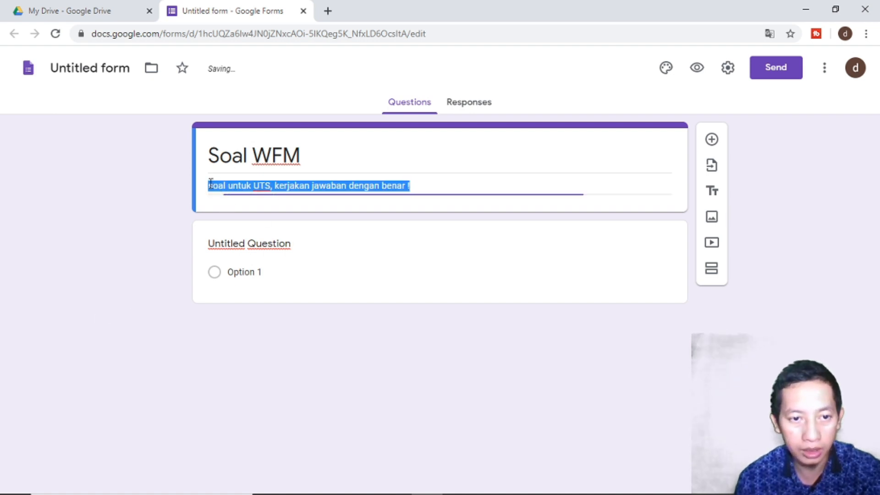
{"action": "left_click", "coordinate": [213, 185]}
{"action": "left_click_drag", "start_coordinate": [212, 185], "coordinate": [205, 187]}
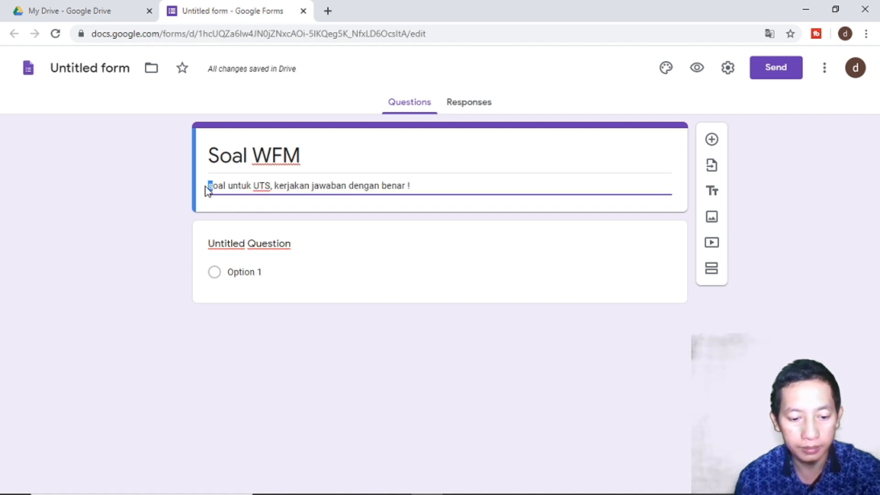
{"action": "left_click", "coordinate": [148, 249]}
- Open the Insert image window for the first question
{"action": "left_click", "coordinate": [237, 254]}
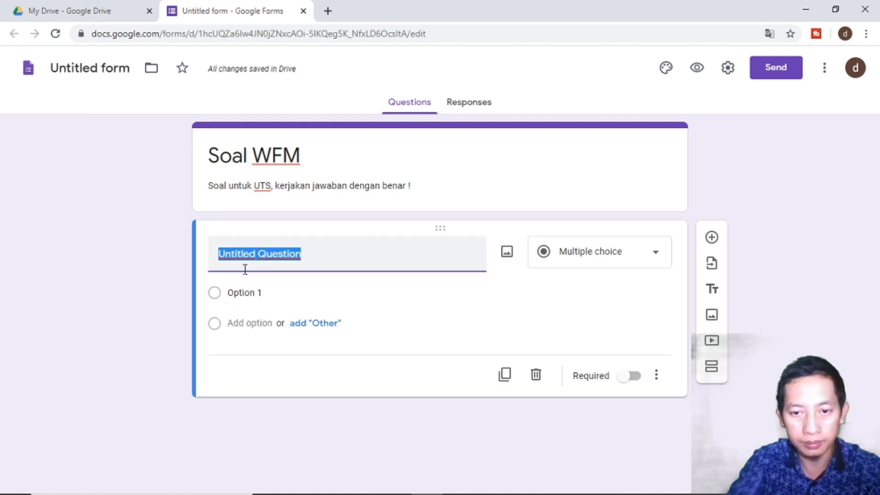
{"action": "left_click", "coordinate": [507, 253]}
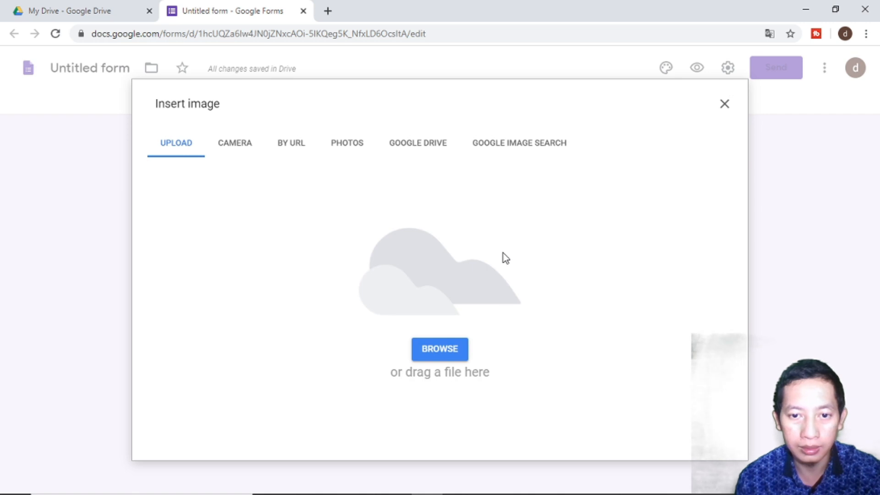
- Drag the boat caricature from Pictures\karikatur\my into the browser to upload it
{"action": "mouse_move", "coordinate": [468, 469]}
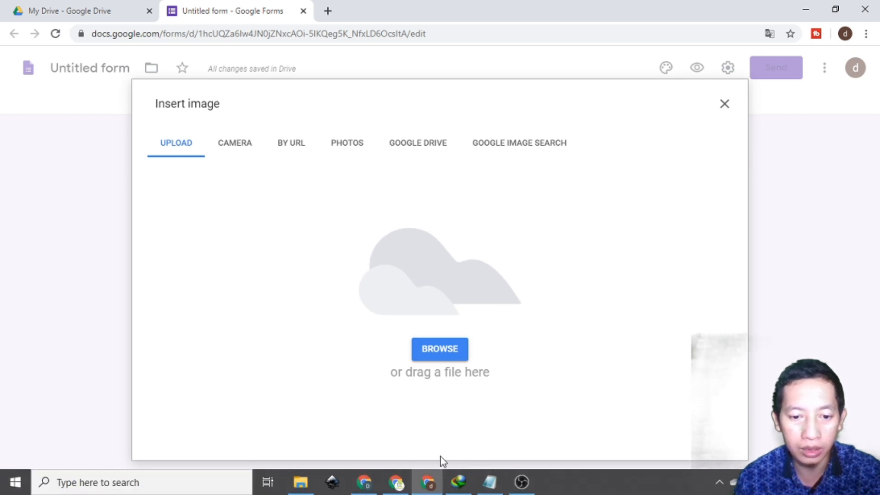
{"action": "left_click", "coordinate": [300, 485]}
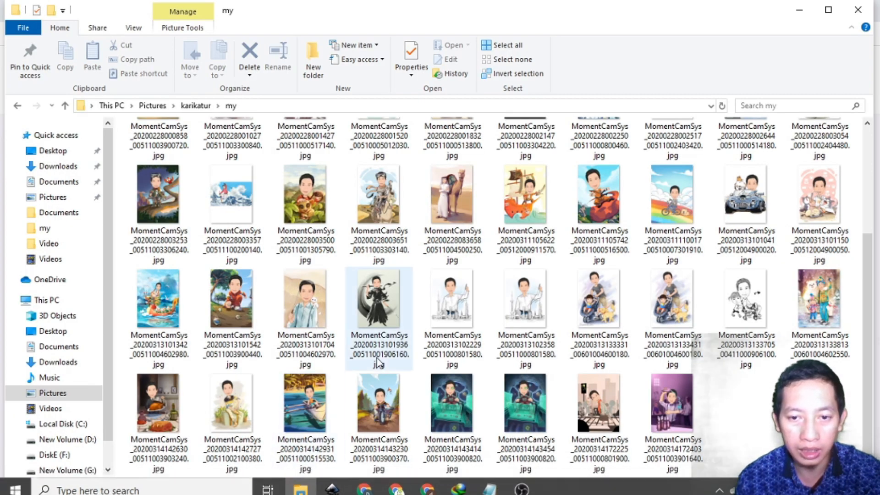
{"action": "scroll", "coordinate": [377, 359], "scroll_direction": "up", "scroll_amount": 3}
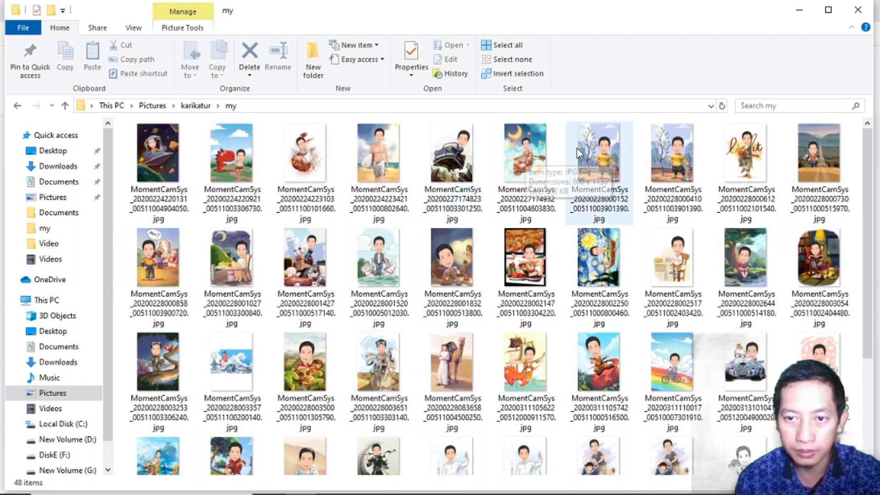
{"action": "scroll", "coordinate": [600, 296], "scroll_direction": "down", "scroll_amount": 3}
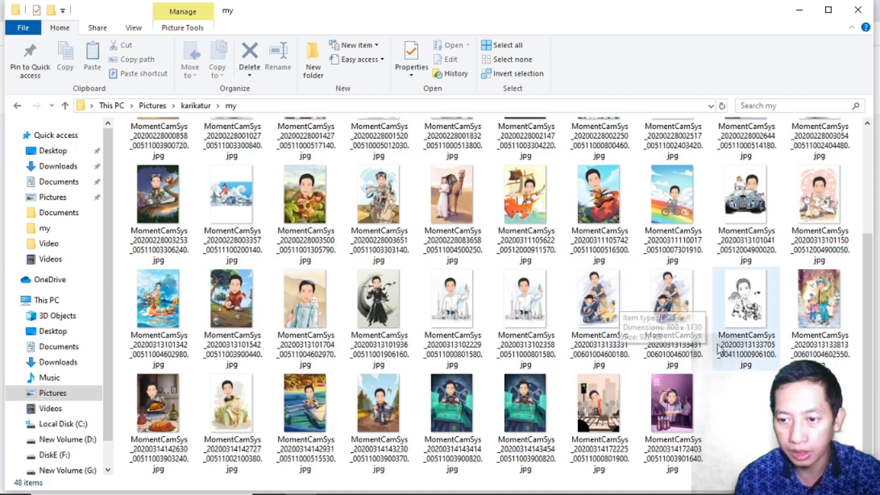
{"action": "left_click_drag", "start_coordinate": [385, 431], "coordinate": [767, 416]}
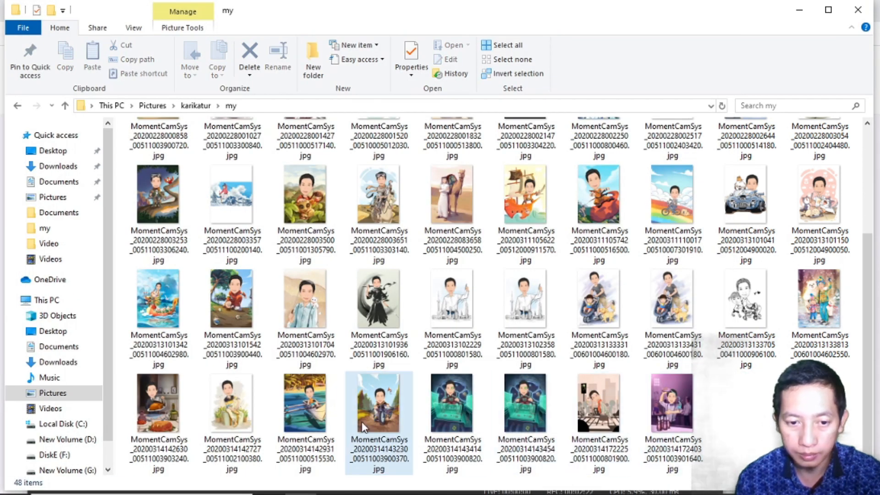
{"action": "left_click", "coordinate": [161, 390]}
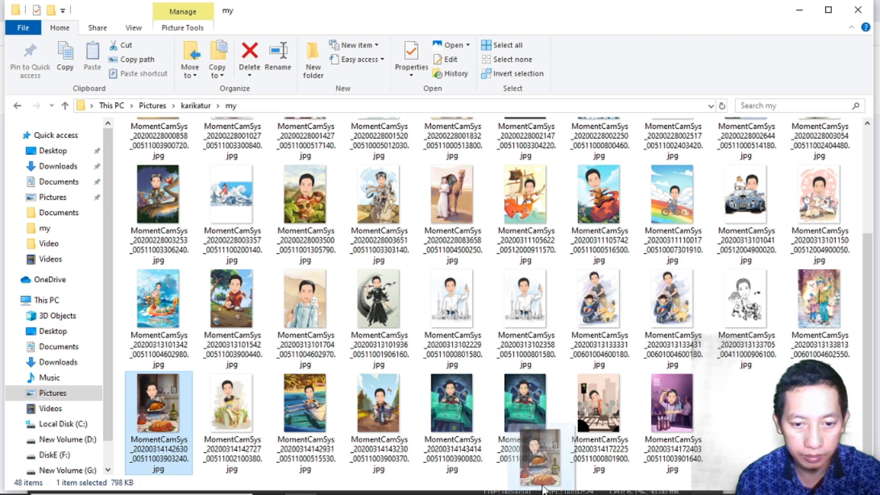
{"action": "left_click_drag", "start_coordinate": [316, 408], "coordinate": [407, 316]}
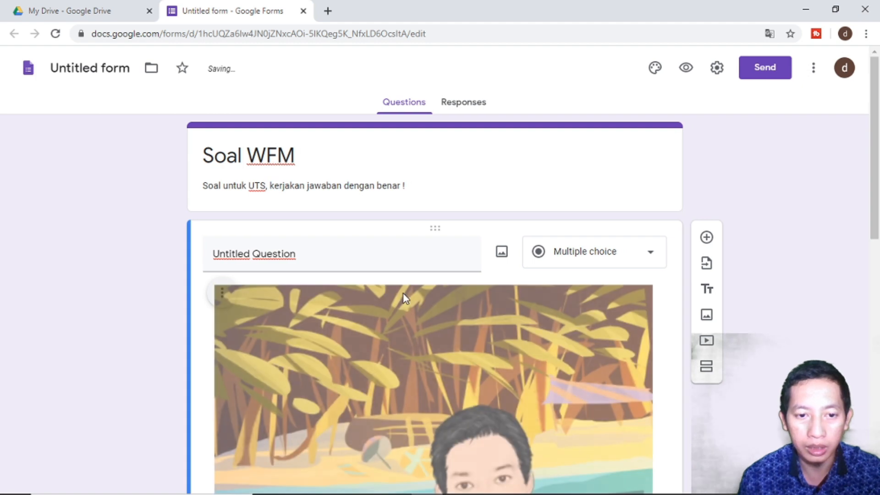
- Shrink the boat picture in the first question by dragging its corner handles inward
{"action": "scroll", "coordinate": [405, 298], "scroll_direction": "down", "scroll_amount": 3}
{"action": "scroll", "coordinate": [403, 299], "scroll_direction": "up", "scroll_amount": 3}
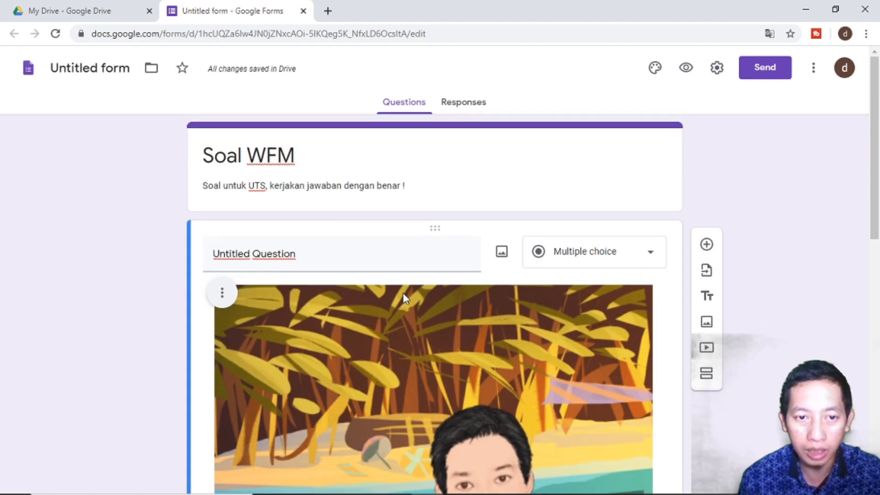
{"action": "scroll", "coordinate": [412, 289], "scroll_direction": "down", "scroll_amount": 6}
{"action": "left_click", "coordinate": [419, 283]}
{"action": "scroll", "coordinate": [419, 276], "scroll_direction": "up", "scroll_amount": 3}
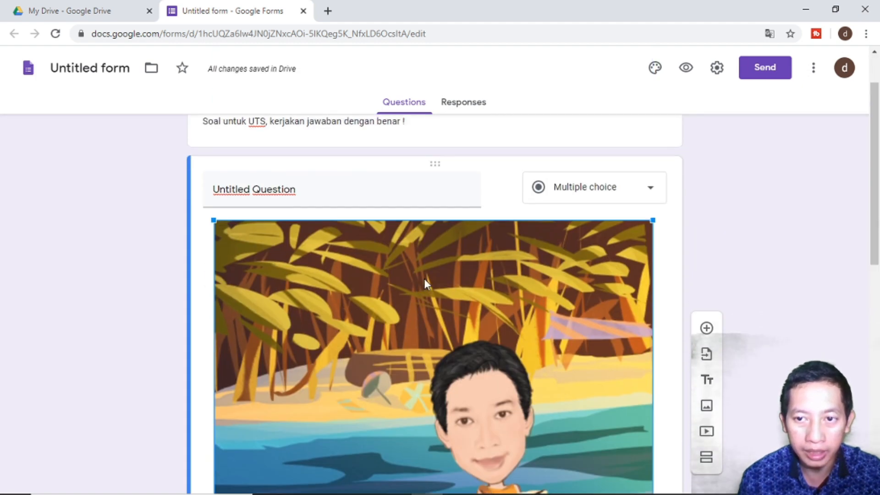
{"action": "left_click_drag", "start_coordinate": [643, 225], "coordinate": [509, 304]}
{"action": "scroll", "coordinate": [546, 367], "scroll_direction": "down", "scroll_amount": 5}
{"action": "scroll", "coordinate": [527, 343], "scroll_direction": "up", "scroll_amount": 1}
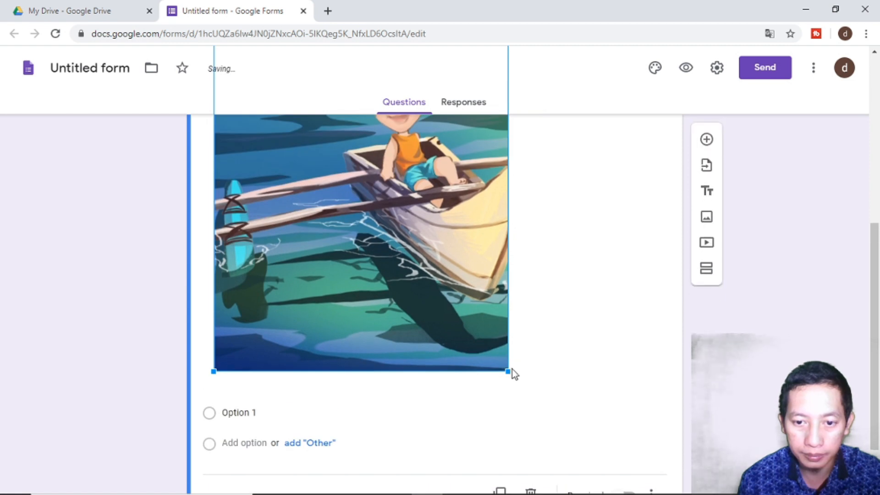
{"action": "left_click_drag", "start_coordinate": [509, 371], "coordinate": [412, 306]}
{"action": "scroll", "coordinate": [387, 276], "scroll_direction": "up", "scroll_amount": 5}
{"action": "left_click", "coordinate": [387, 276]}
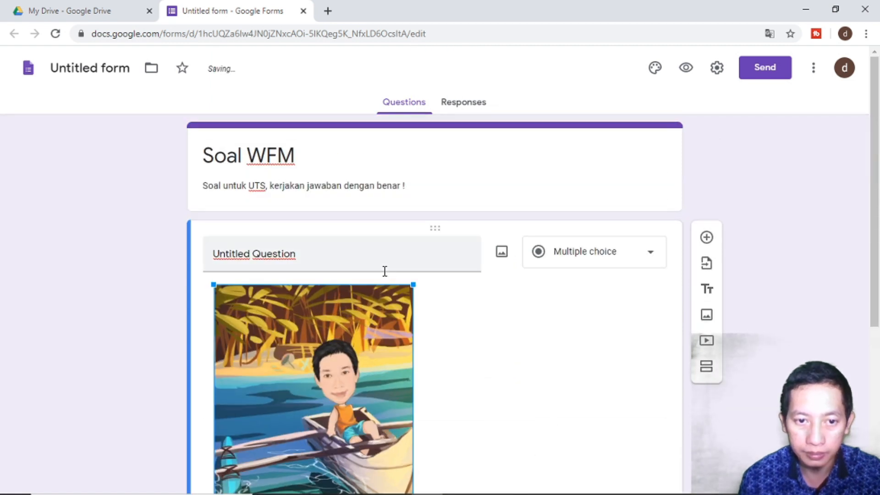
{"action": "left_click", "coordinate": [335, 257]}
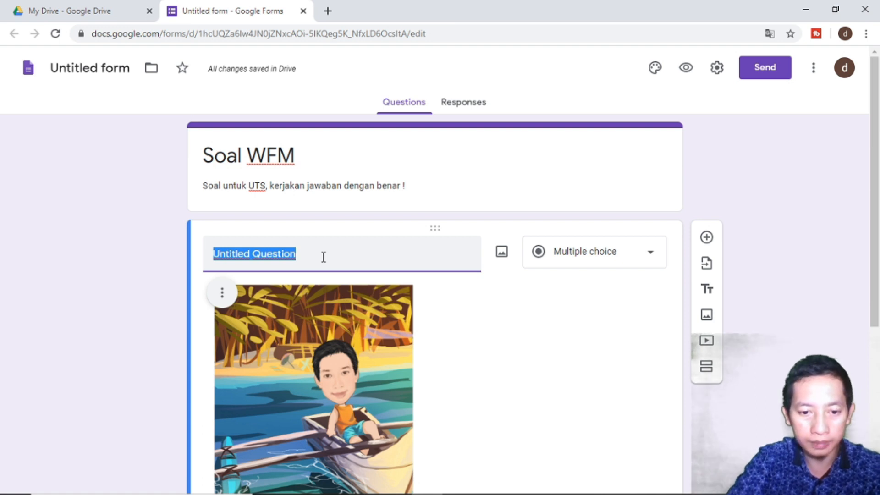
- Title the first question 'Apa nama kendaraan yang ada di gambar tersebut'
{"action": "type", "text": "Apa nam"}
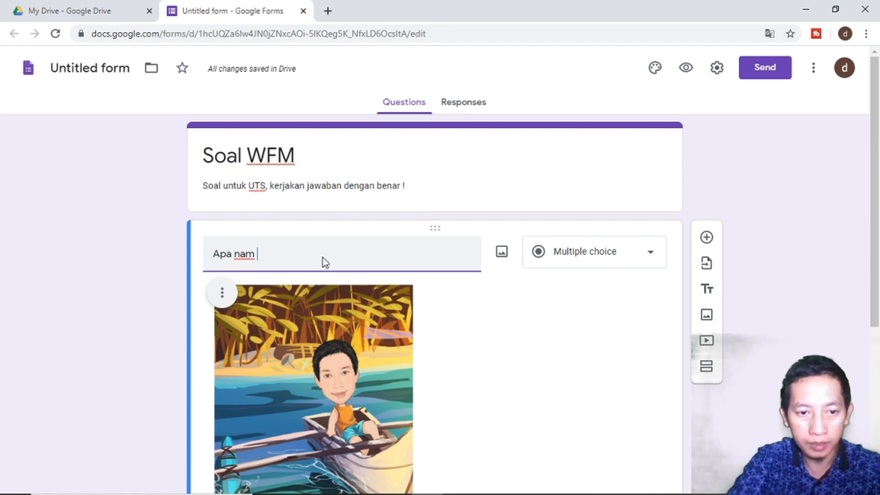
{"action": "type", "text": "a kendaraan yang ada "}
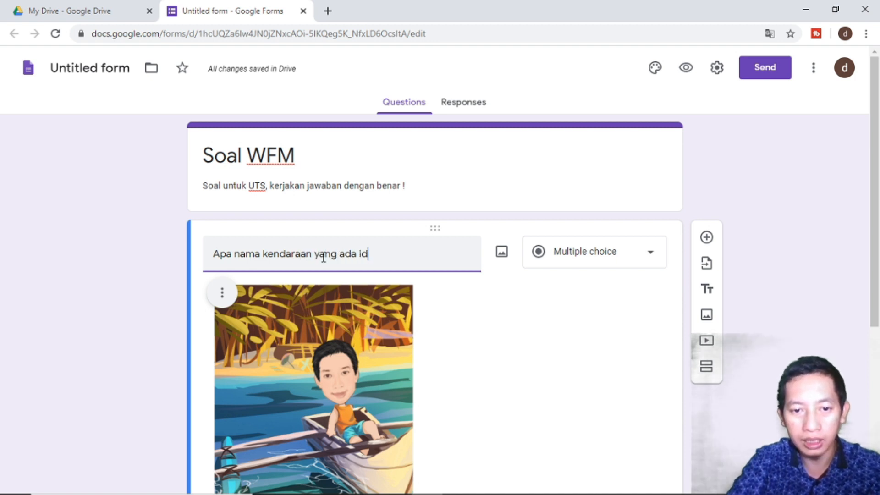
{"action": "type", "text": "di gambar tersebut !"}
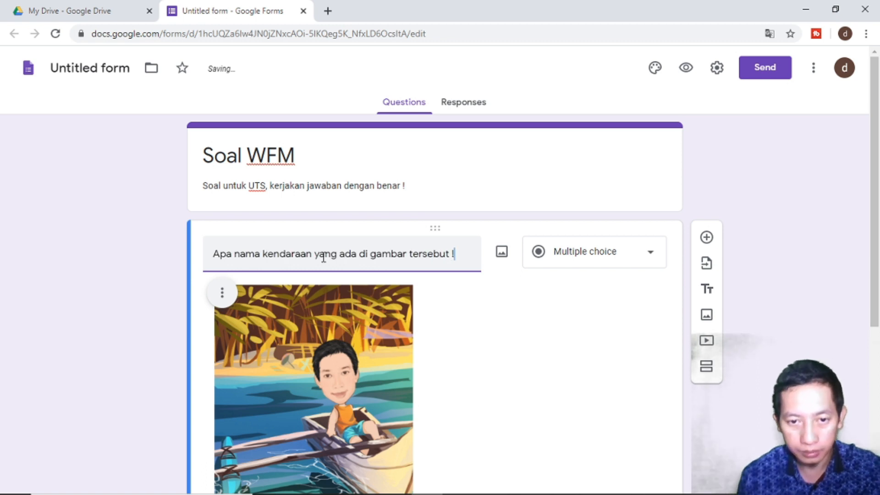
{"action": "scroll", "coordinate": [323, 258], "scroll_direction": "down", "scroll_amount": 5}
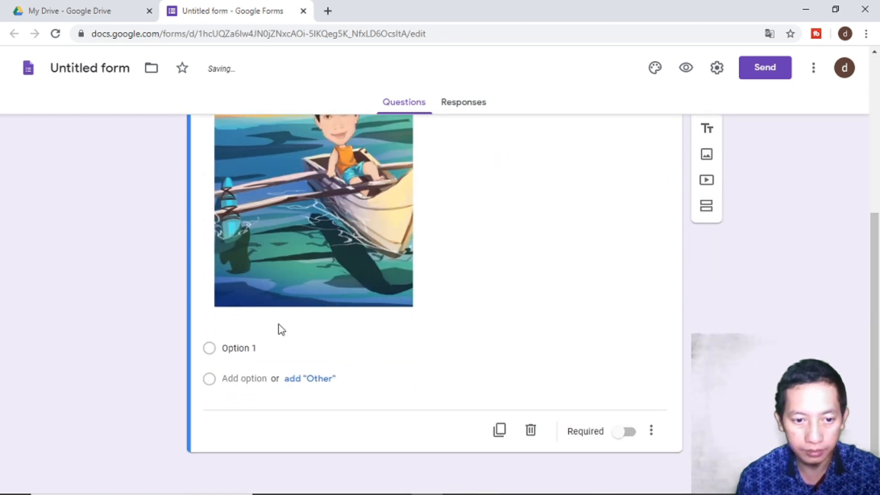
{"action": "left_click", "coordinate": [242, 348]}
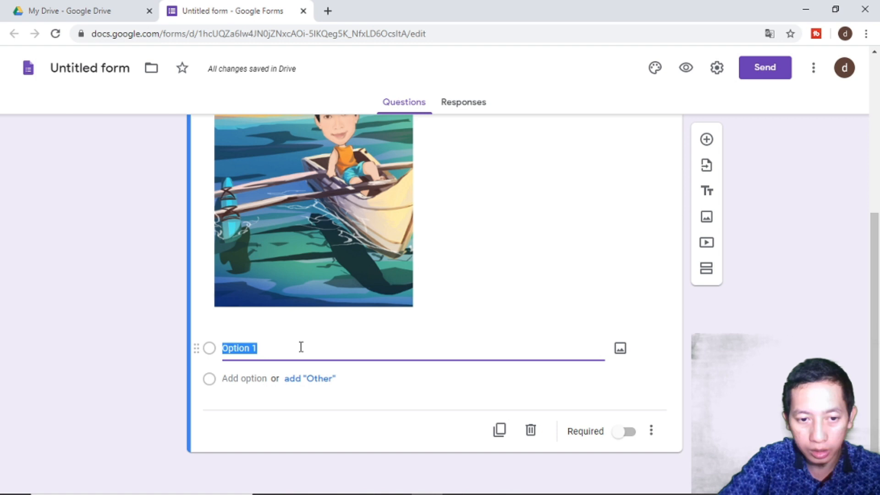
- Enter 'Kapal' as the first answer choice
{"action": "type", "text": "Kapal"}
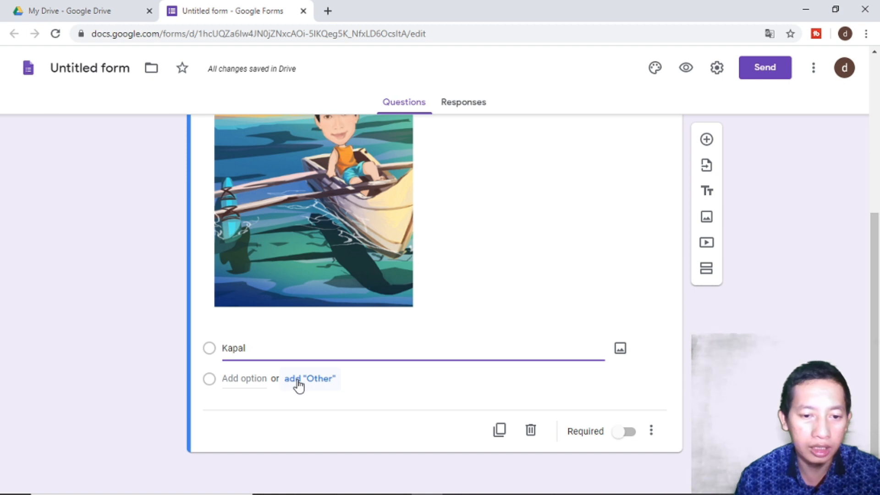
{"action": "scroll", "coordinate": [298, 385], "scroll_direction": "up", "scroll_amount": 5}
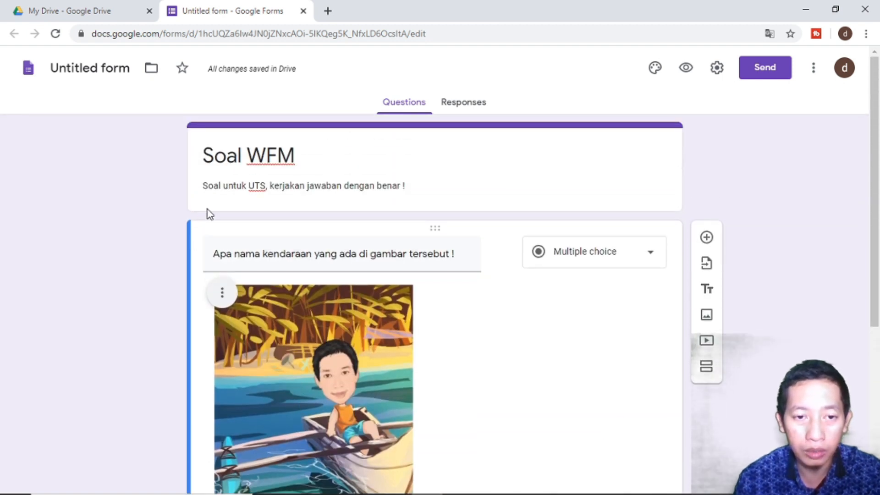
{"action": "scroll", "coordinate": [208, 216], "scroll_direction": "down", "scroll_amount": 5}
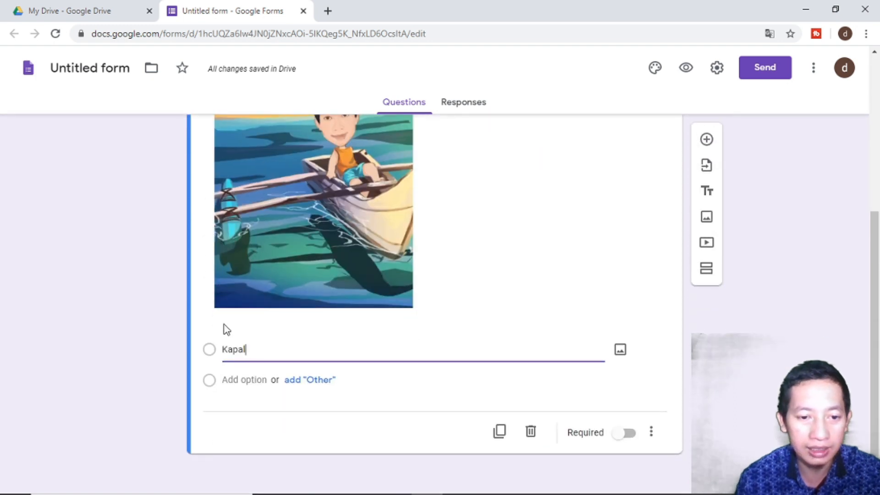
{"action": "left_click_drag", "start_coordinate": [224, 351], "coordinate": [229, 351]}
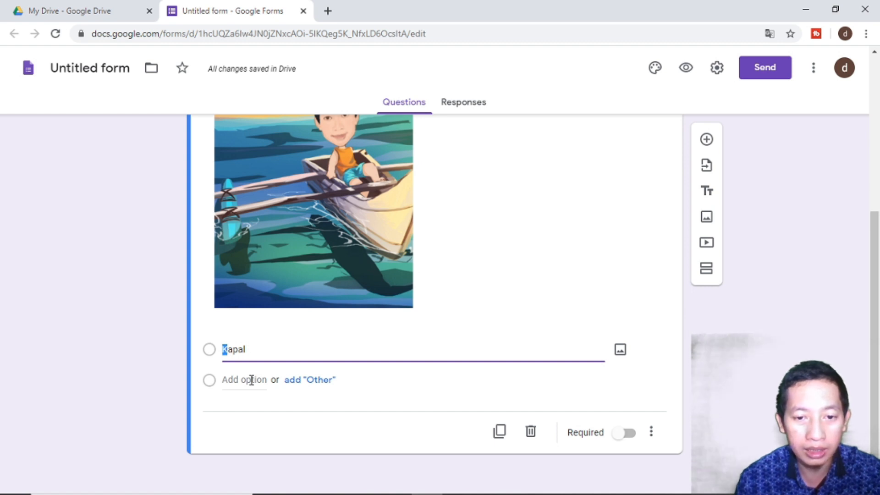
- Add 'mobil' and 'pesawat' as the second and third answer choices
{"action": "left_click", "coordinate": [252, 380]}
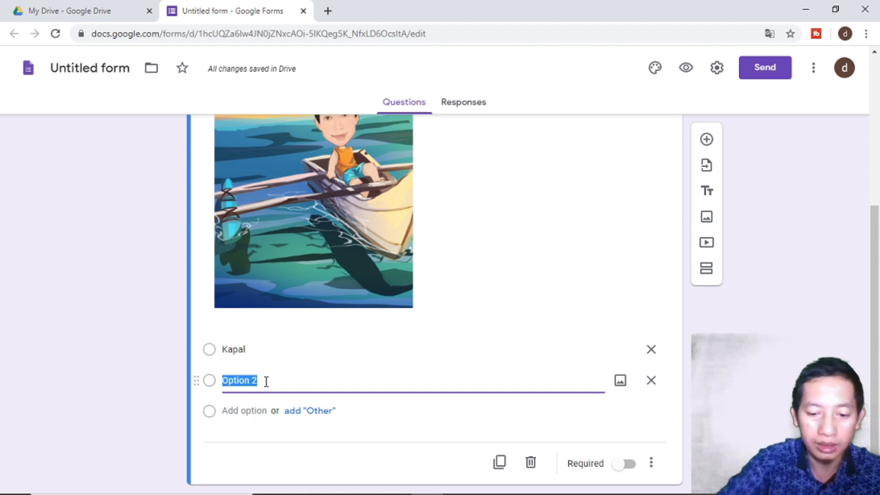
{"action": "type", "text": "mobil"}
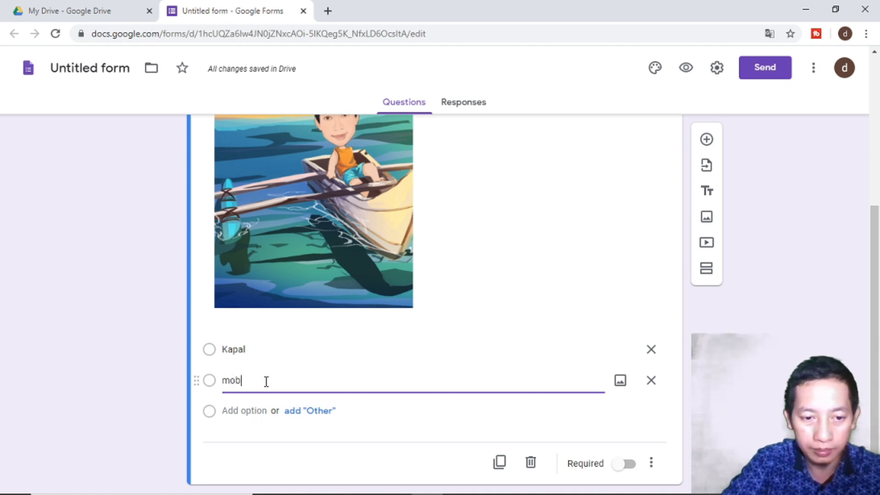
{"action": "left_click", "coordinate": [246, 415]}
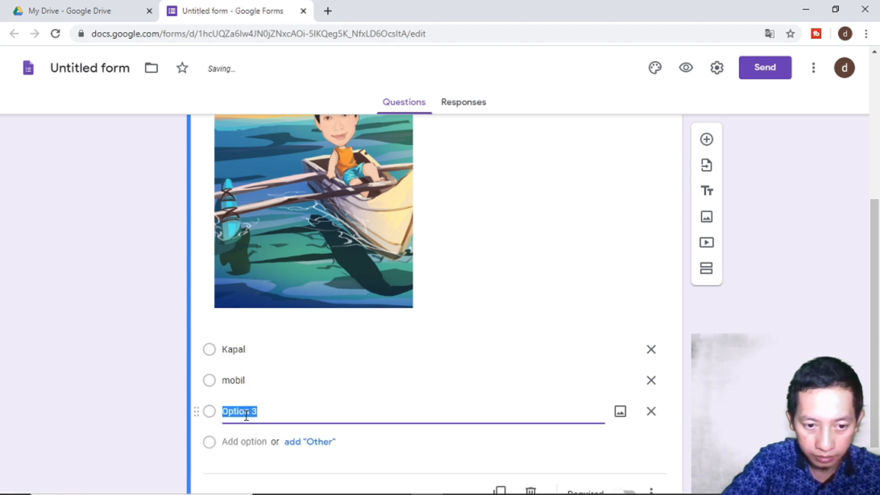
{"action": "type", "text": "pesawat"}
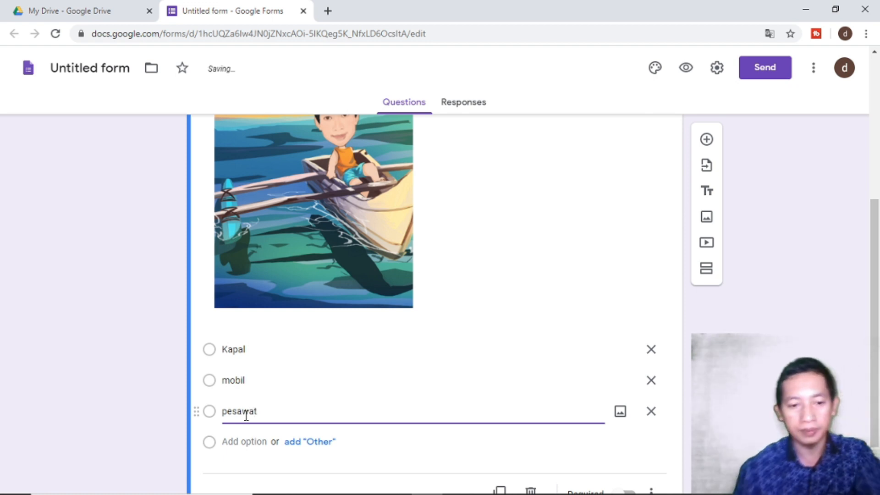
{"action": "scroll", "coordinate": [247, 416], "scroll_direction": "down", "scroll_amount": 1}
{"action": "scroll", "coordinate": [248, 416], "scroll_direction": "up", "scroll_amount": 1}
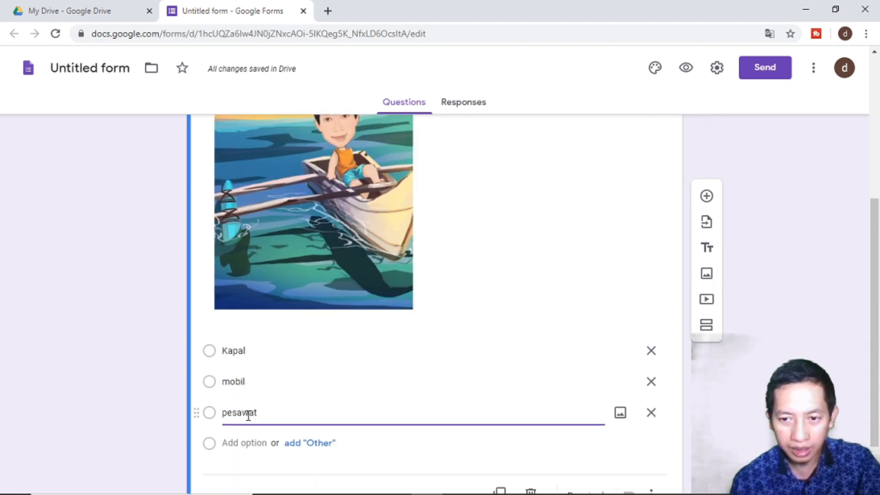
{"action": "scroll", "coordinate": [163, 379], "scroll_direction": "up", "scroll_amount": 2}
{"action": "scroll", "coordinate": [158, 368], "scroll_direction": "up", "scroll_amount": 4}
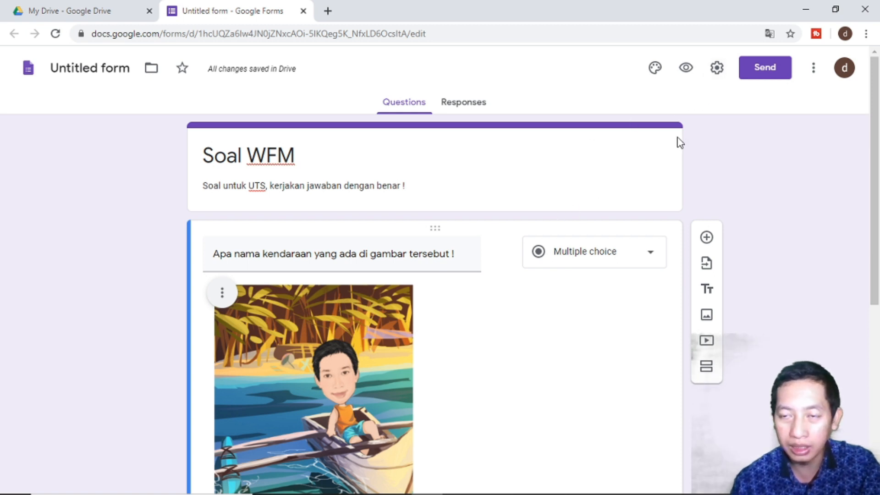
{"action": "left_click", "coordinate": [713, 76]}
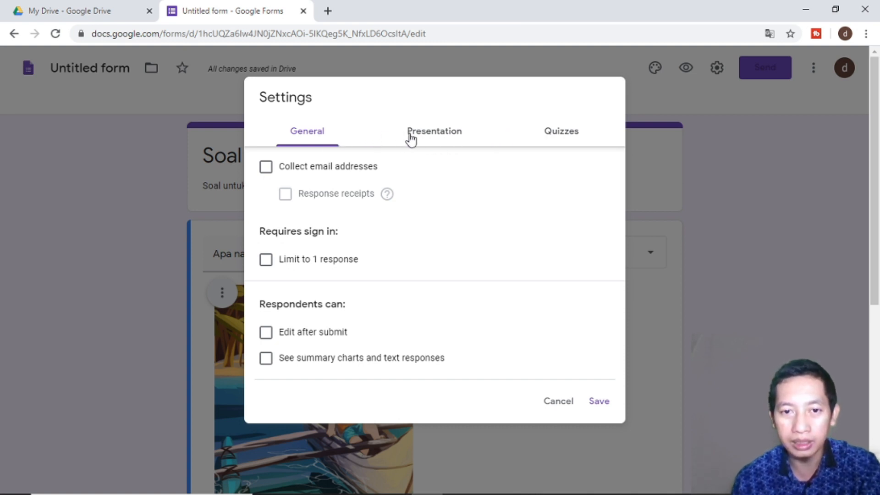
- Make the form a quiz that releases grades immediately after each submission, and save
{"action": "left_click", "coordinate": [552, 142]}
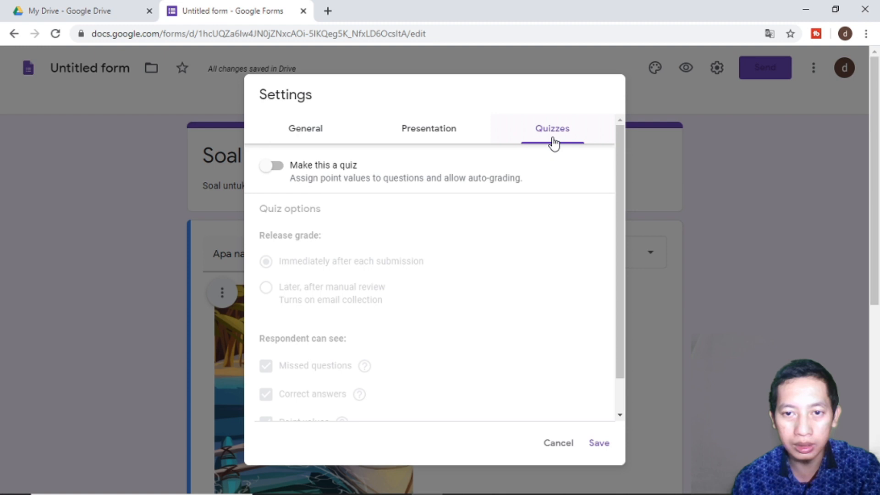
{"action": "left_click", "coordinate": [276, 166]}
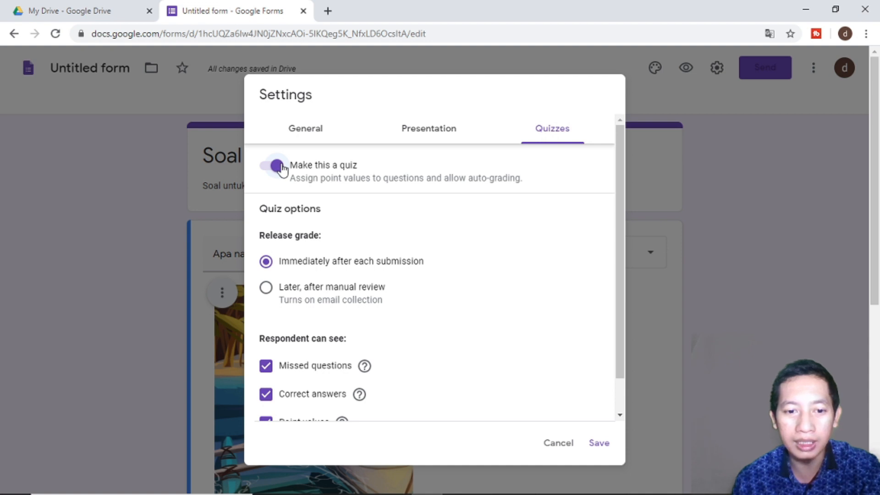
{"action": "scroll", "coordinate": [351, 224], "scroll_direction": "down", "scroll_amount": 1}
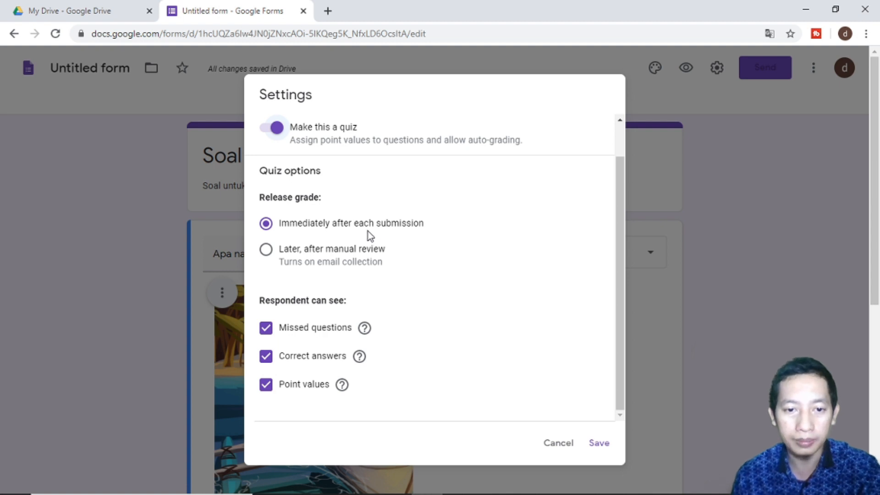
{"action": "left_click", "coordinate": [341, 260]}
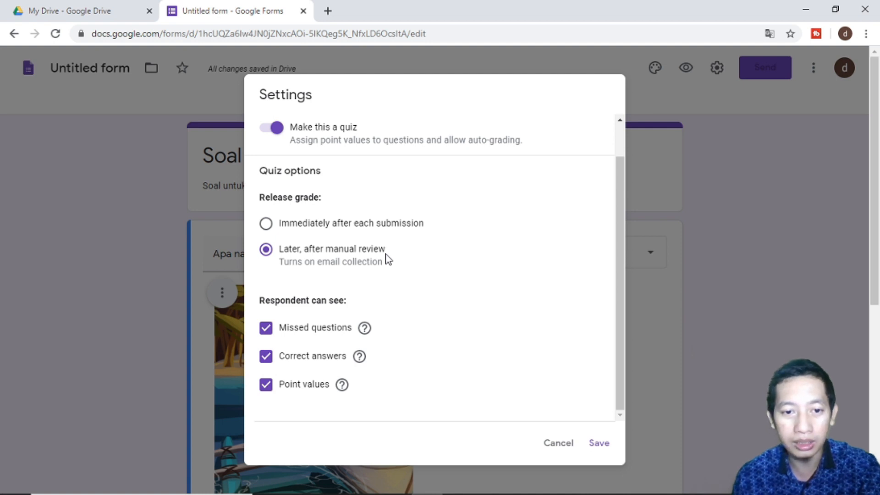
{"action": "left_click", "coordinate": [354, 225]}
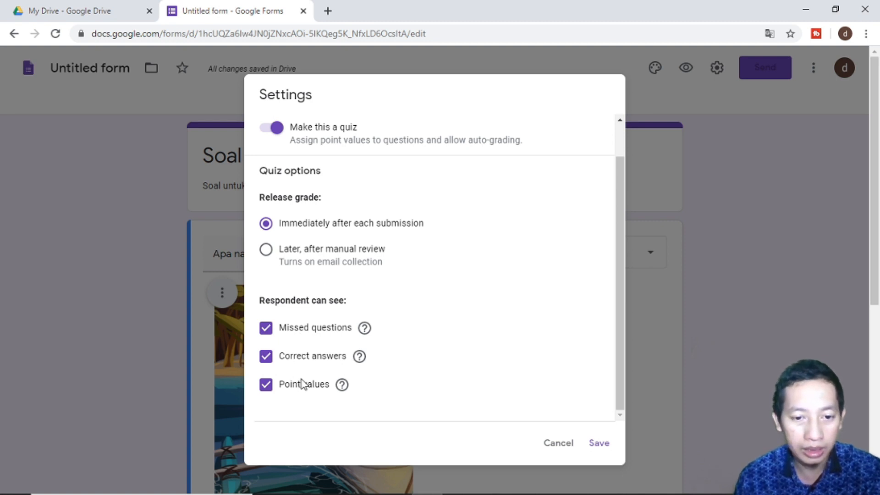
{"action": "left_click", "coordinate": [596, 443]}
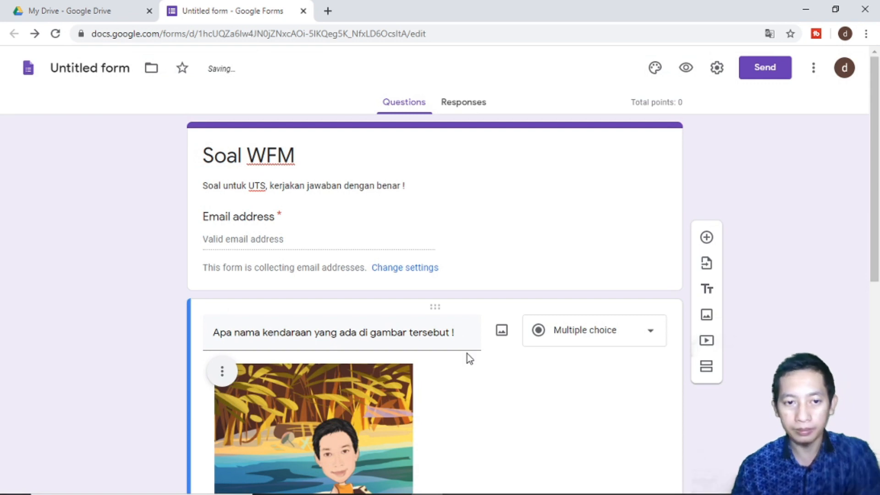
- Open the vehicle question's answer key and give it 5 points
{"action": "scroll", "coordinate": [412, 213], "scroll_direction": "down", "scroll_amount": 8}
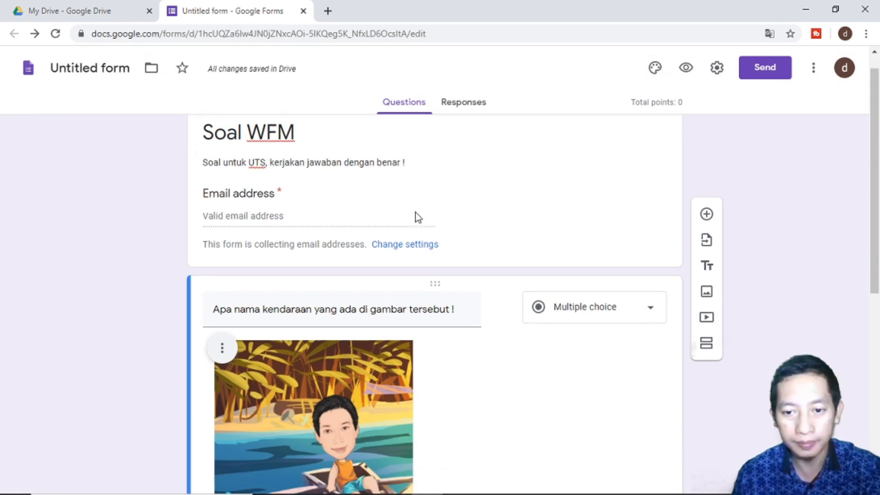
{"action": "scroll", "coordinate": [416, 213], "scroll_direction": "up", "scroll_amount": 3}
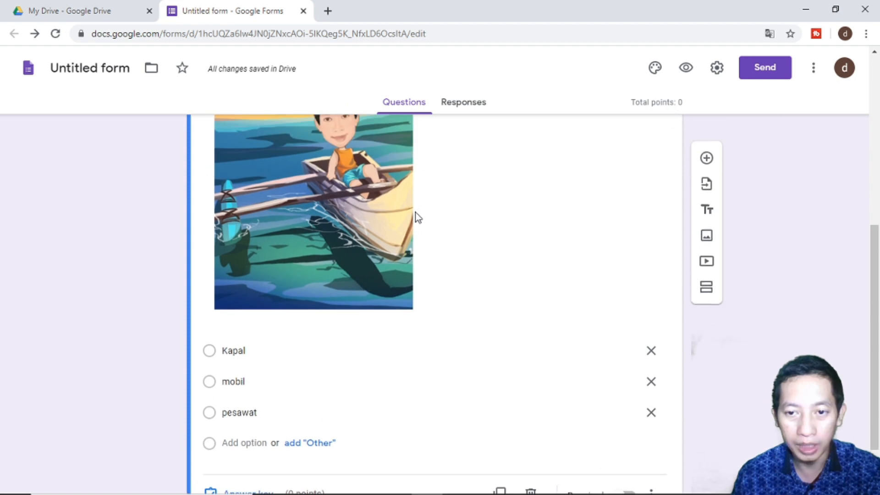
{"action": "scroll", "coordinate": [416, 213], "scroll_direction": "down", "scroll_amount": 3}
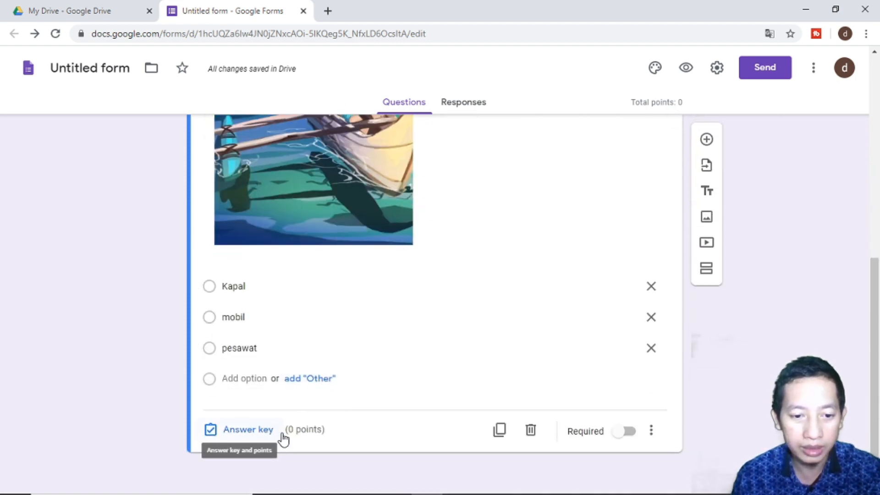
{"action": "left_click", "coordinate": [241, 429]}
{"action": "left_click", "coordinate": [241, 431]}
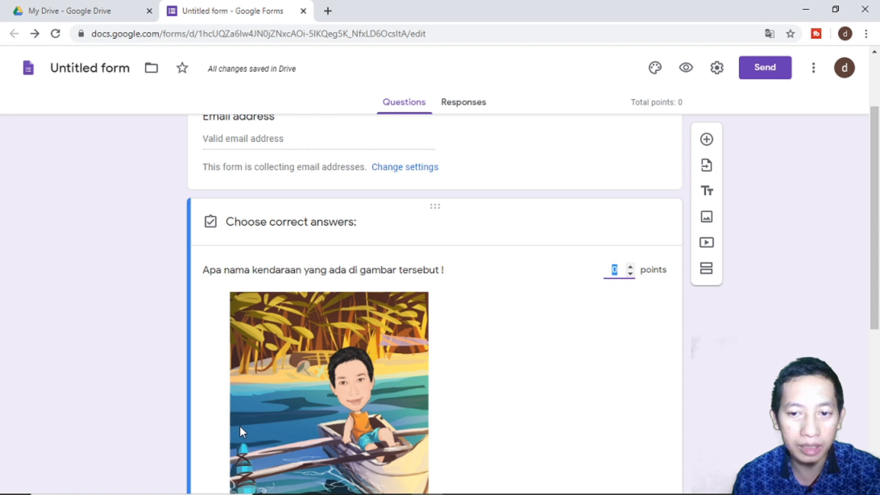
{"action": "scroll", "coordinate": [243, 432], "scroll_direction": "down", "scroll_amount": 3}
{"action": "scroll", "coordinate": [243, 432], "scroll_direction": "up", "scroll_amount": 3}
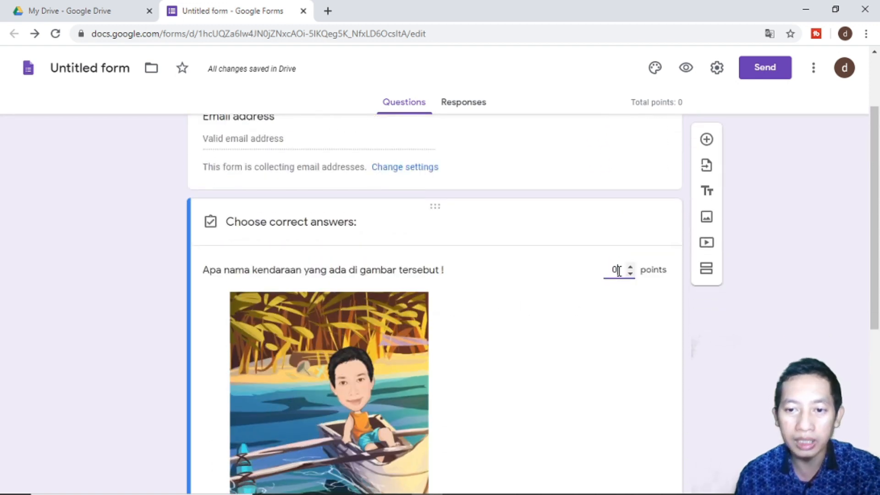
{"action": "type", "text": "5"}
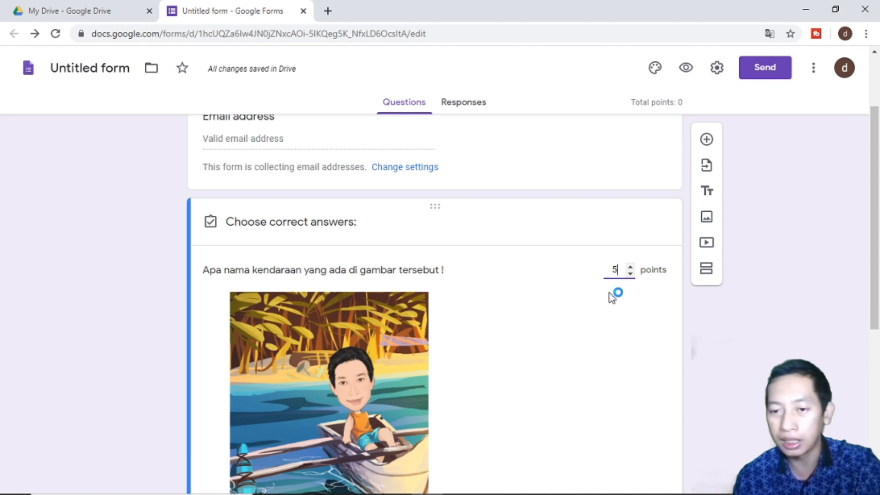
{"action": "scroll", "coordinate": [668, 365], "scroll_direction": "down", "scroll_amount": 5}
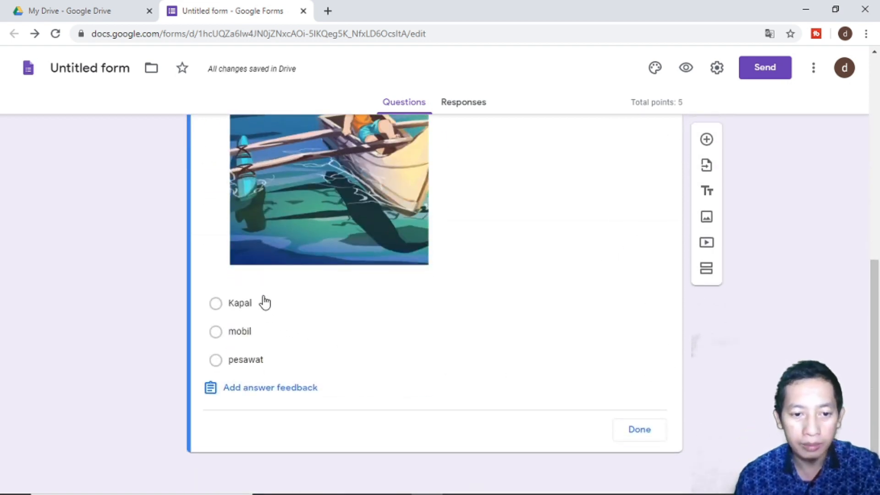
- Mark Kapal as the only correct answer and finish the answer key
{"action": "left_click", "coordinate": [242, 311]}
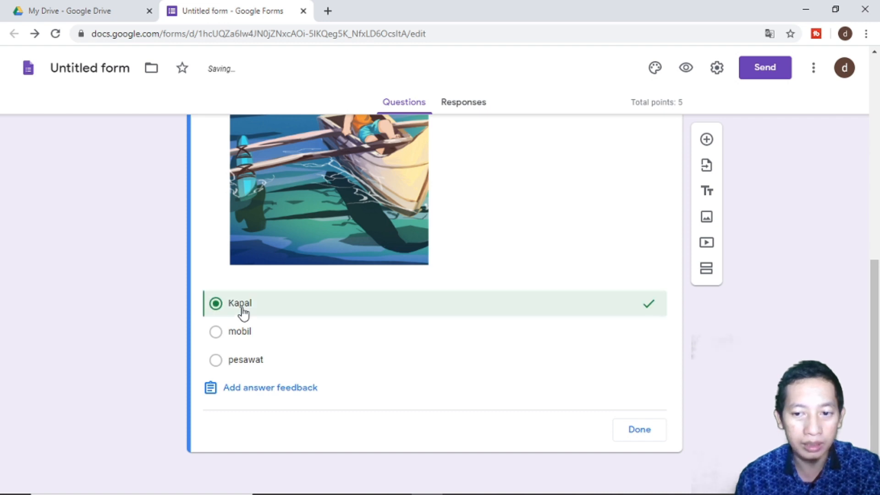
{"action": "left_click", "coordinate": [249, 332]}
{"action": "left_click", "coordinate": [250, 314]}
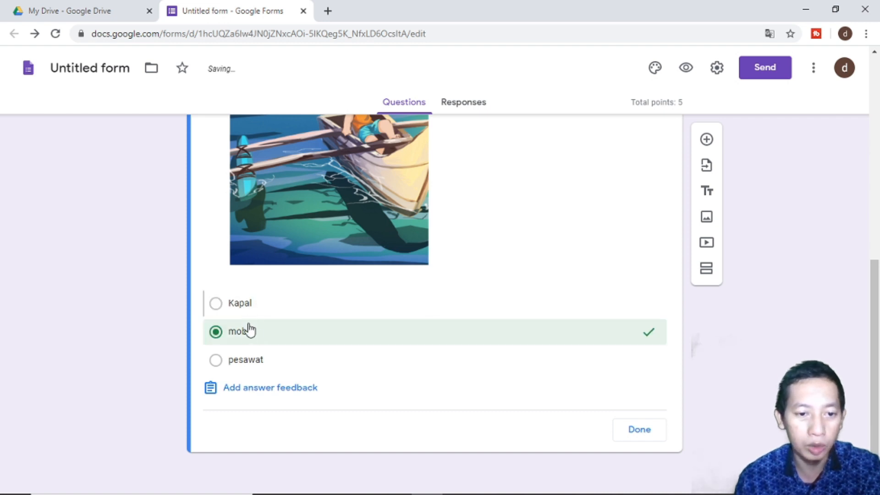
{"action": "left_click", "coordinate": [249, 362]}
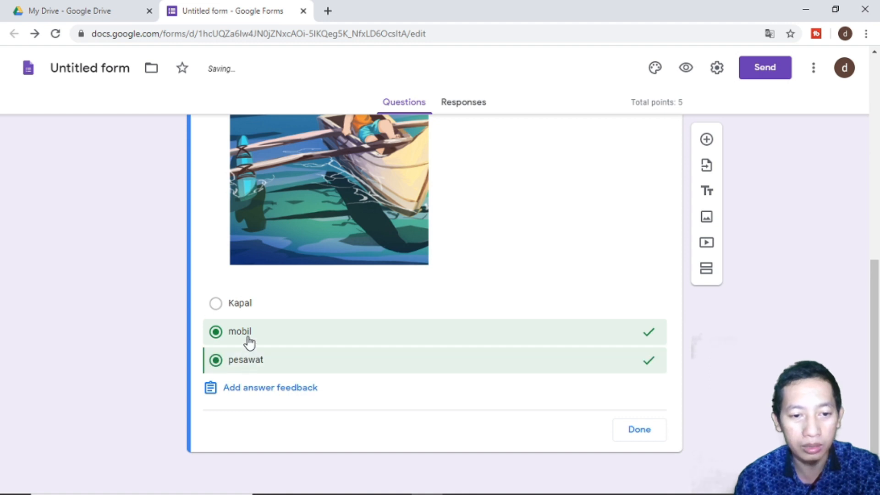
{"action": "left_click", "coordinate": [248, 340]}
{"action": "left_click", "coordinate": [248, 363]}
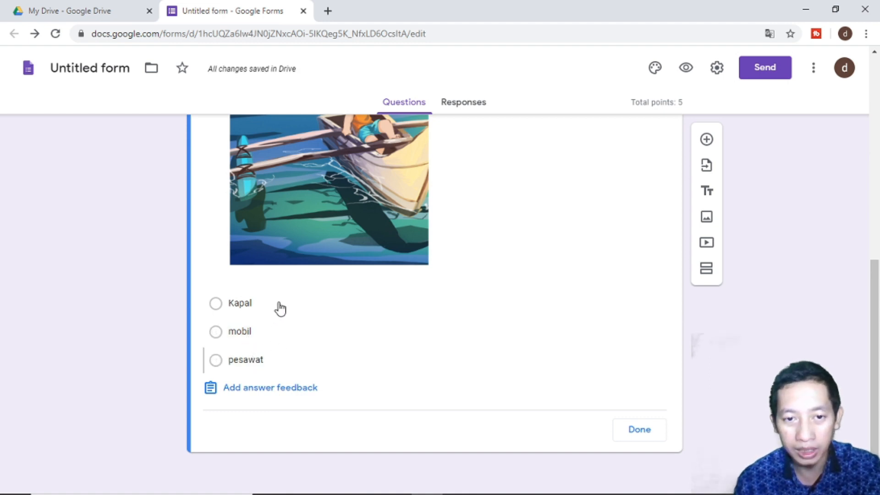
{"action": "scroll", "coordinate": [272, 321], "scroll_direction": "up", "scroll_amount": 1}
{"action": "left_click", "coordinate": [253, 375]}
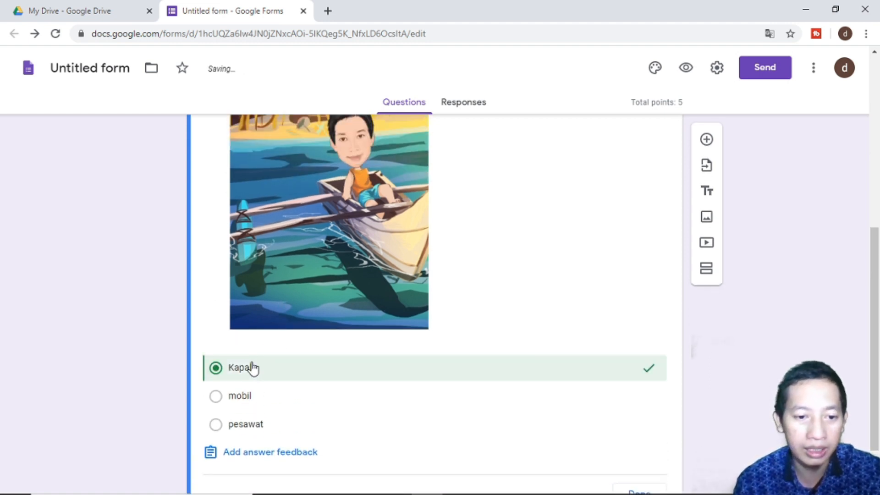
{"action": "scroll", "coordinate": [266, 367], "scroll_direction": "up", "scroll_amount": 4}
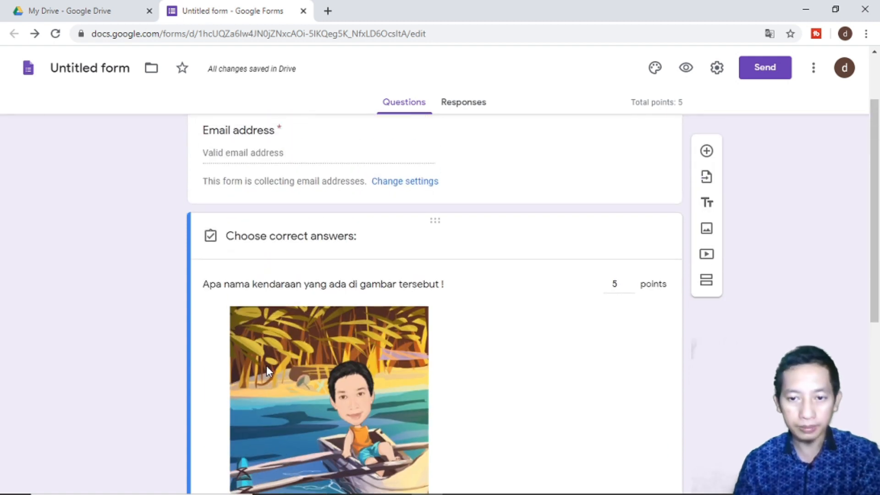
{"action": "scroll", "coordinate": [266, 366], "scroll_direction": "down", "scroll_amount": 5}
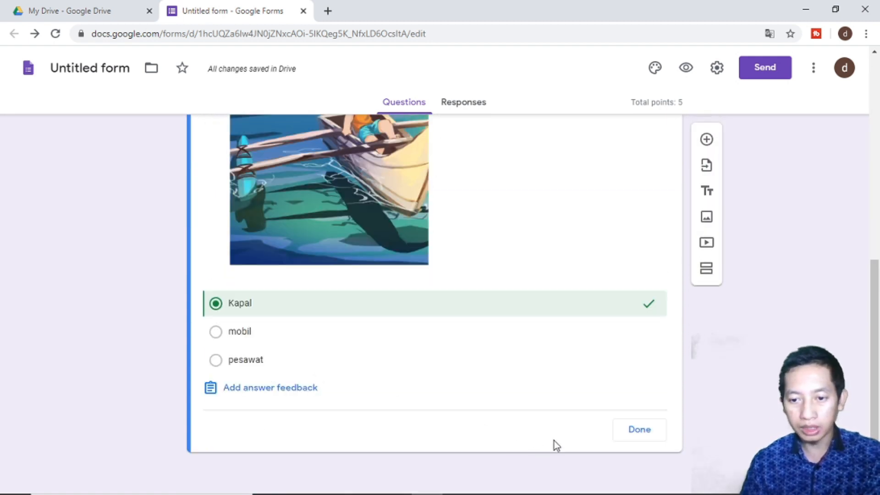
{"action": "left_click", "coordinate": [632, 430]}
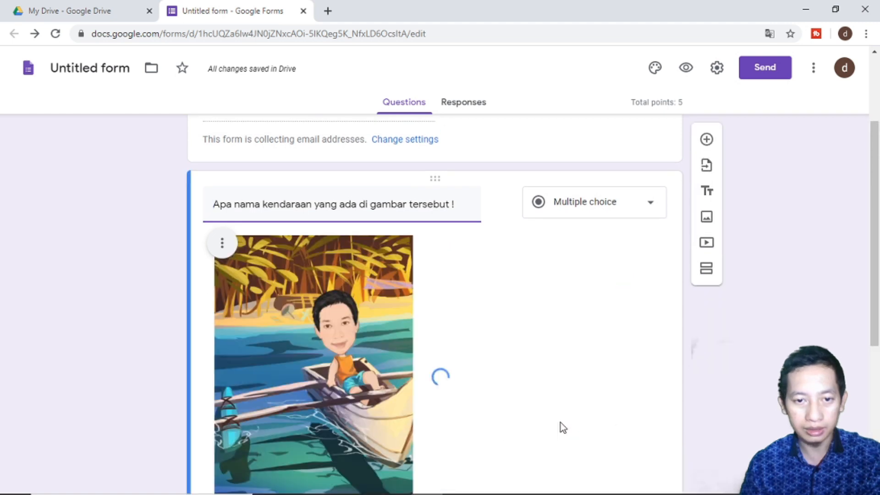
{"action": "scroll", "coordinate": [560, 423], "scroll_direction": "up", "scroll_amount": 3}
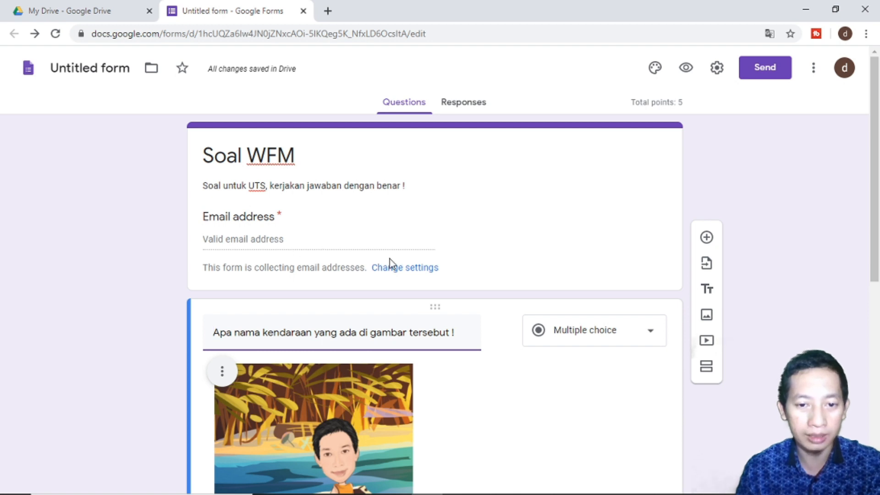
{"action": "left_click", "coordinate": [392, 271]}
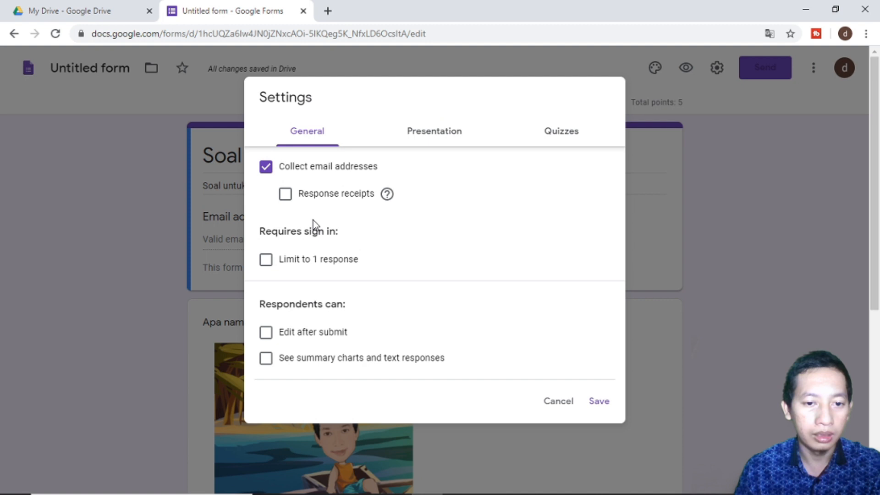
- Turn on 'Limit to 1 response' in the General settings and save
{"action": "left_click", "coordinate": [315, 262]}
{"action": "left_click", "coordinate": [315, 262]}
{"action": "left_click", "coordinate": [315, 262]}
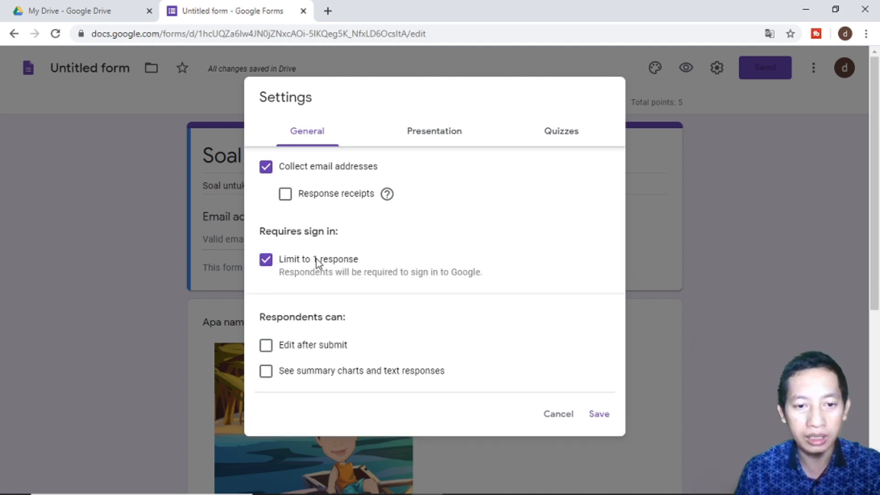
{"action": "left_click", "coordinate": [317, 260]}
{"action": "left_click", "coordinate": [318, 261]}
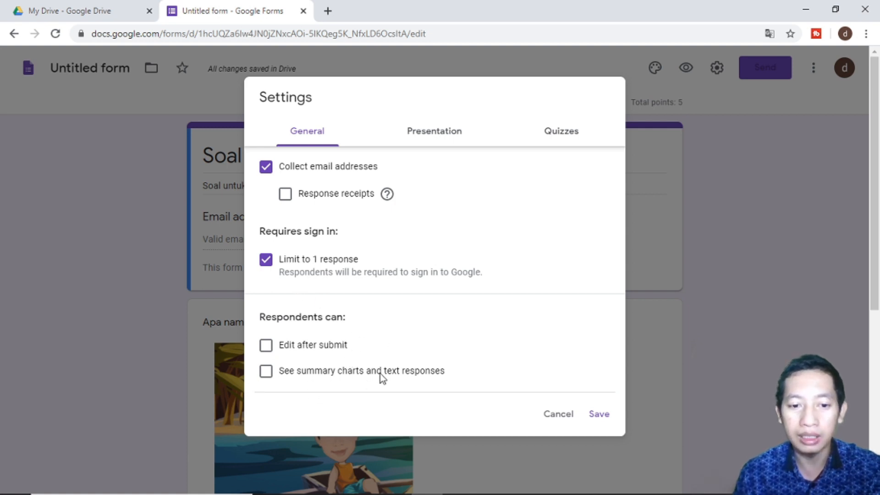
{"action": "left_click", "coordinate": [599, 415]}
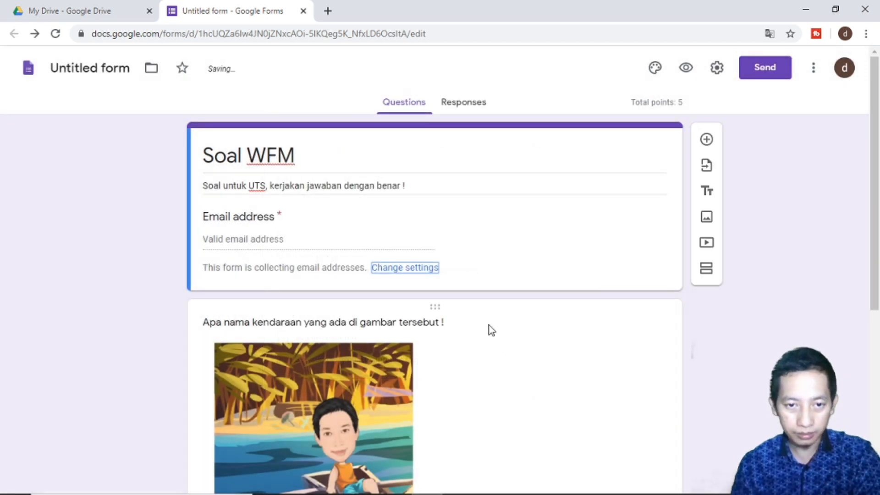
- Add a new blank question and draft its title, trying 'Soal ke 2' and 'Apa name hewan'
{"action": "scroll", "coordinate": [491, 330], "scroll_direction": "down", "scroll_amount": 7}
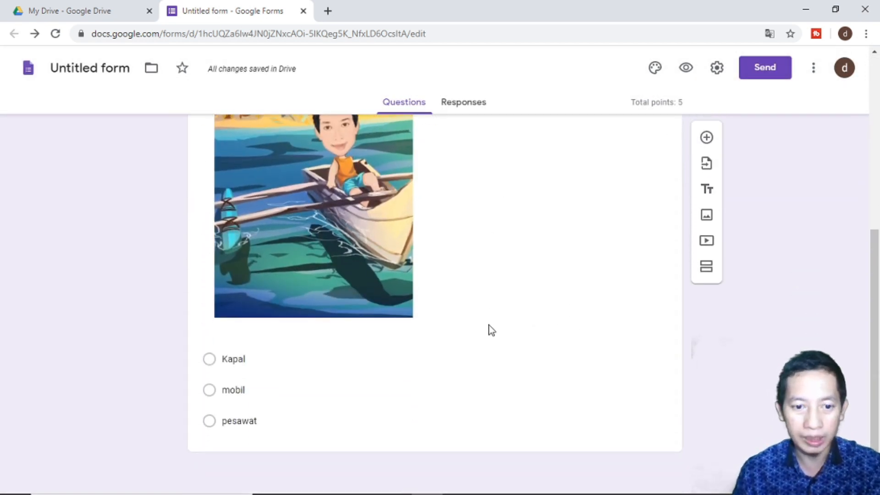
{"action": "scroll", "coordinate": [492, 330], "scroll_direction": "up", "scroll_amount": 7}
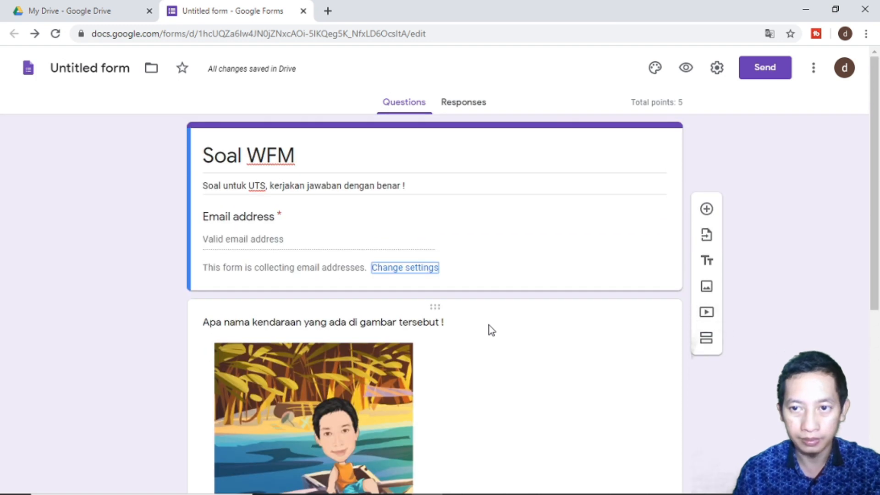
{"action": "scroll", "coordinate": [491, 330], "scroll_direction": "down", "scroll_amount": 4}
{"action": "scroll", "coordinate": [491, 330], "scroll_direction": "down", "scroll_amount": 3}
{"action": "scroll", "coordinate": [491, 330], "scroll_direction": "up", "scroll_amount": 7}
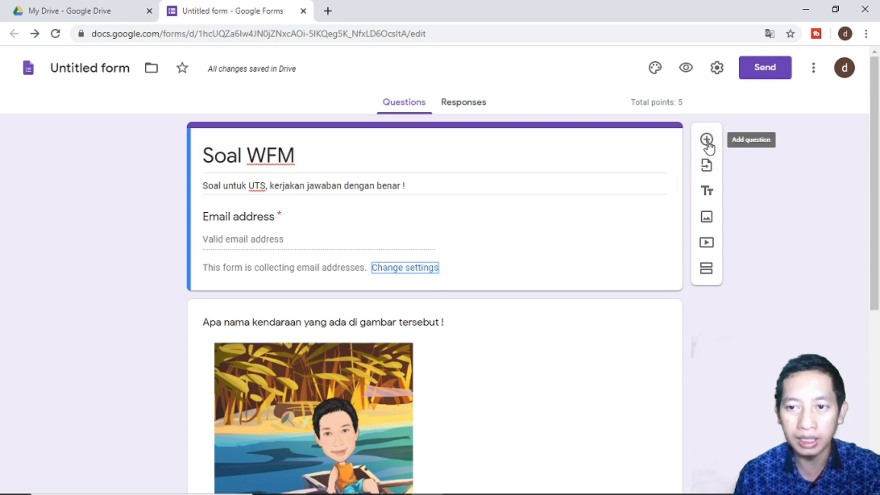
{"action": "left_click", "coordinate": [707, 140]}
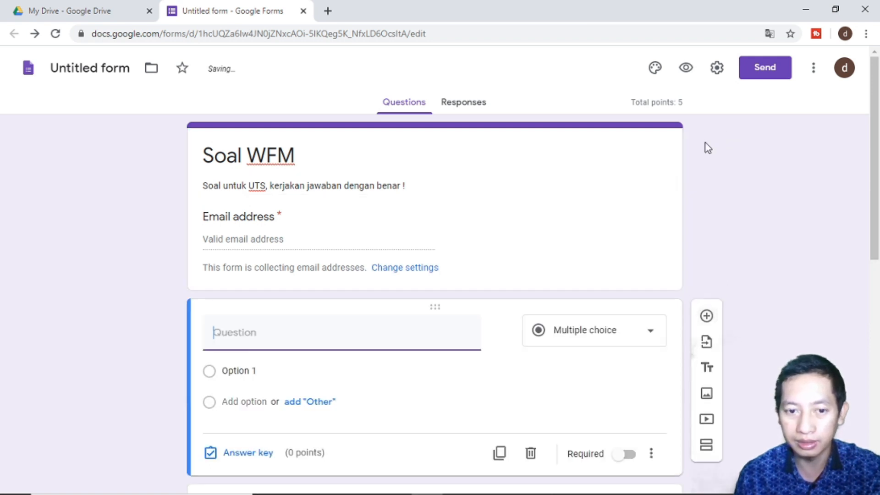
{"action": "type", "text": "Soal ke 2"}
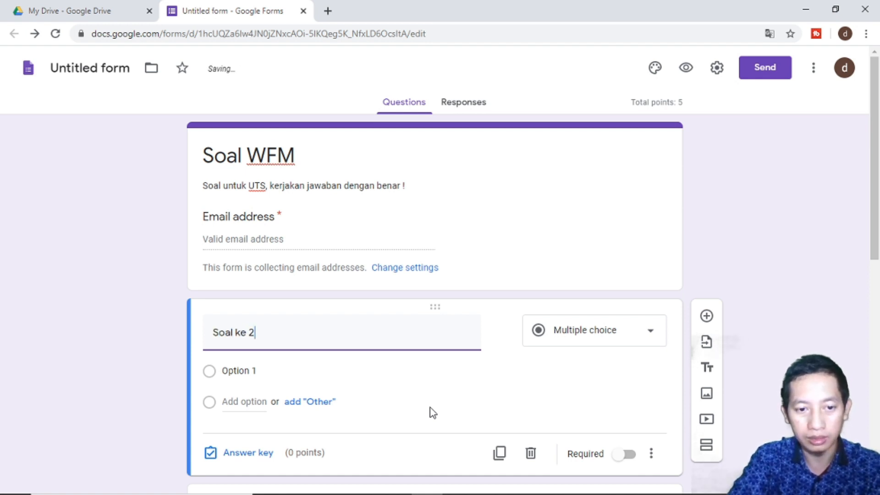
{"action": "key", "text": "BackSpace"}
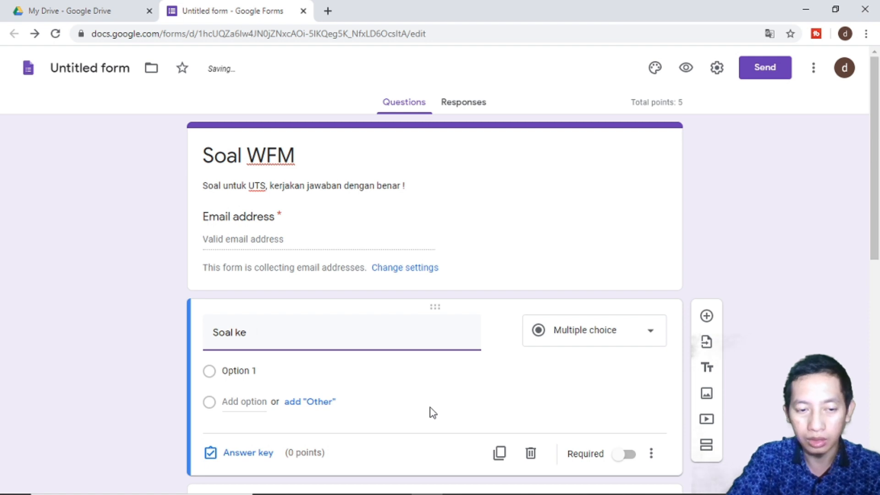
{"action": "key", "text": "BackSpace"}
{"action": "key", "text": "BackSpace"}
{"action": "key", "text": "BackSpace"}
{"action": "key", "text": "BackSpace"}
{"action": "type", "text": "Apa name"}
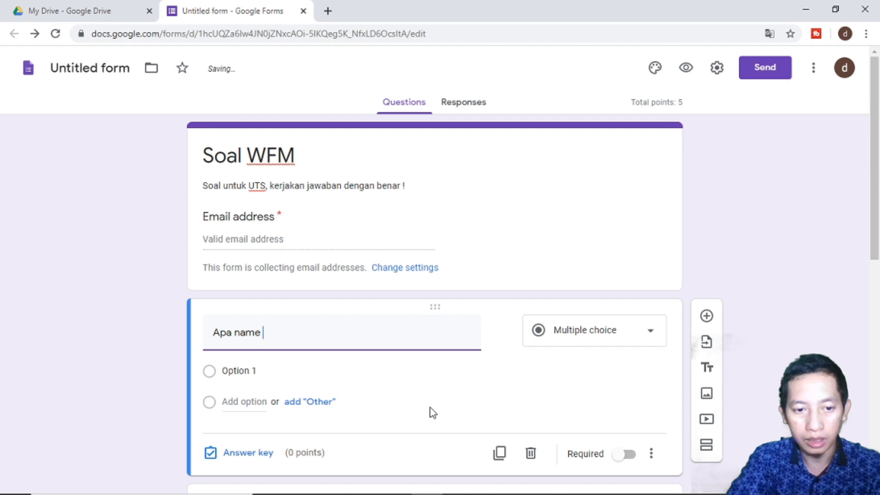
{"action": "type", "text": " hwe"}
{"action": "key", "text": "BackSpace"}
{"action": "key", "text": "BackSpace"}
{"action": "type", "text": "ew"}
{"action": "key", "text": "BackSpace"}
{"action": "key", "text": "BackSpace"}
{"action": "key", "text": "BackSpace"}
{"action": "key", "text": "BackSpace"}
{"action": "key", "text": "BackSpace"}
{"action": "key", "text": "BackSpace"}
{"action": "key", "text": "BackSpace"}
{"action": "key", "text": "BackSpace"}
{"action": "key", "text": "BackSpace"}
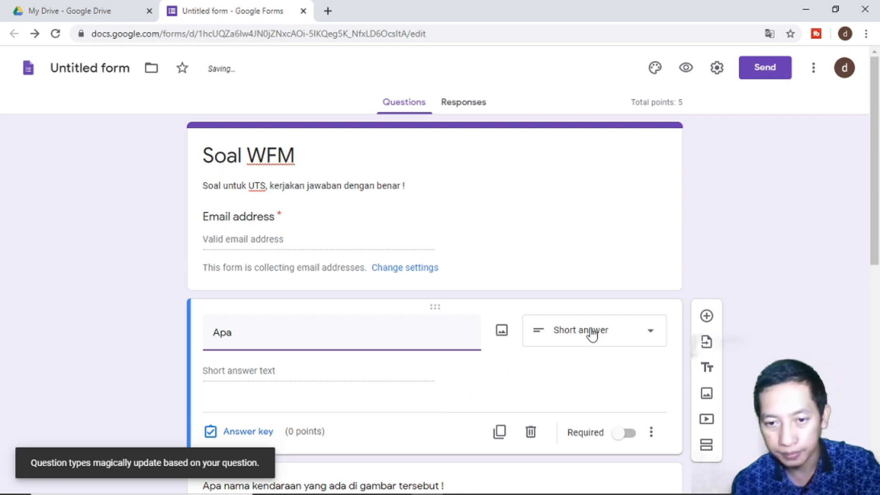
- Make the question Multiple choice and retitle it 'Pilih yang ada gambar hewannya'
{"action": "scroll", "coordinate": [591, 343], "scroll_direction": "down", "scroll_amount": 5}
{"action": "scroll", "coordinate": [592, 344], "scroll_direction": "up", "scroll_amount": 3}
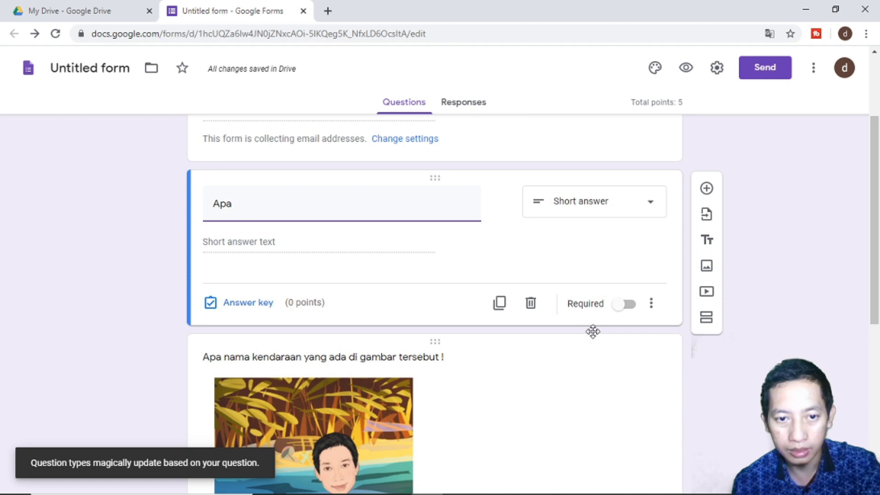
{"action": "left_click", "coordinate": [605, 208]}
{"action": "left_click", "coordinate": [590, 175]}
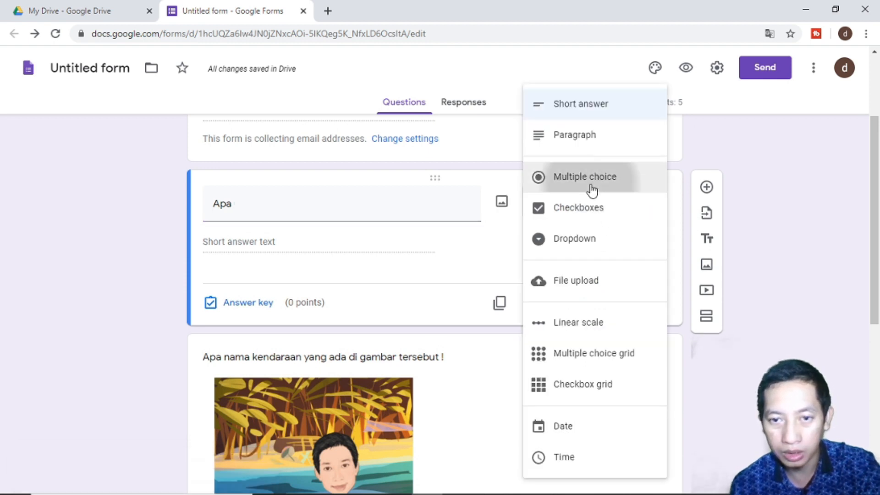
{"action": "double_click", "coordinate": [400, 213]}
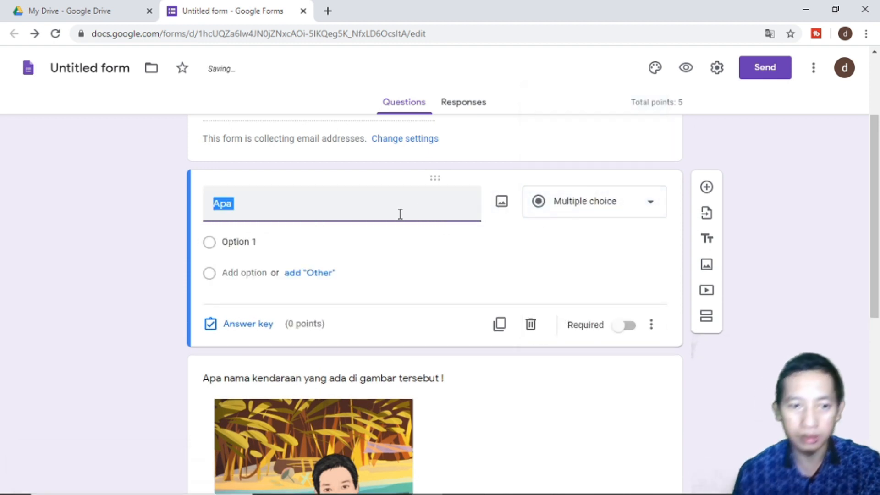
{"action": "left_click", "coordinate": [400, 214]}
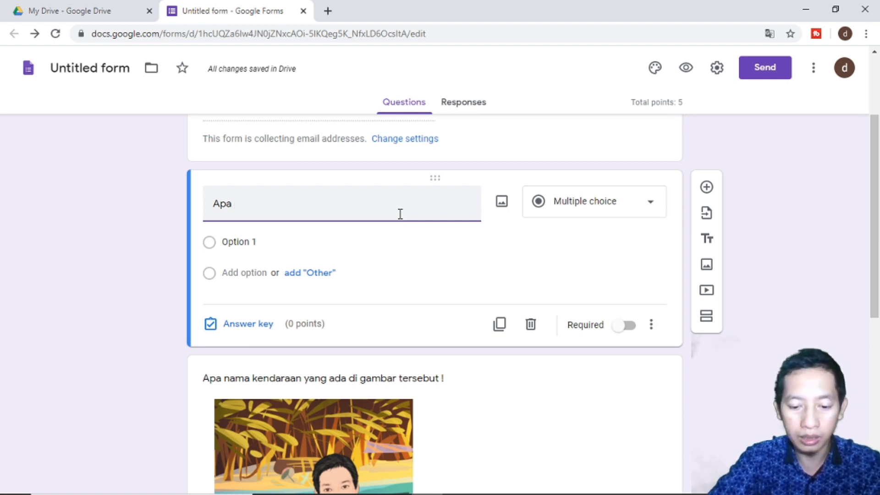
{"action": "key", "text": "BackSpace"}
{"action": "key", "text": "BackSpace"}
{"action": "key", "text": "BackSpace"}
{"action": "key", "text": "BackSpace"}
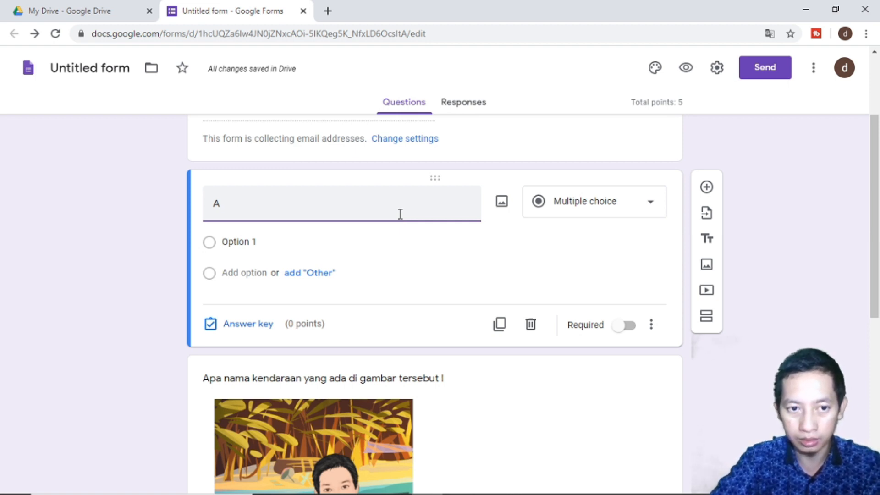
{"action": "type", "text": "Pilih yang ada"}
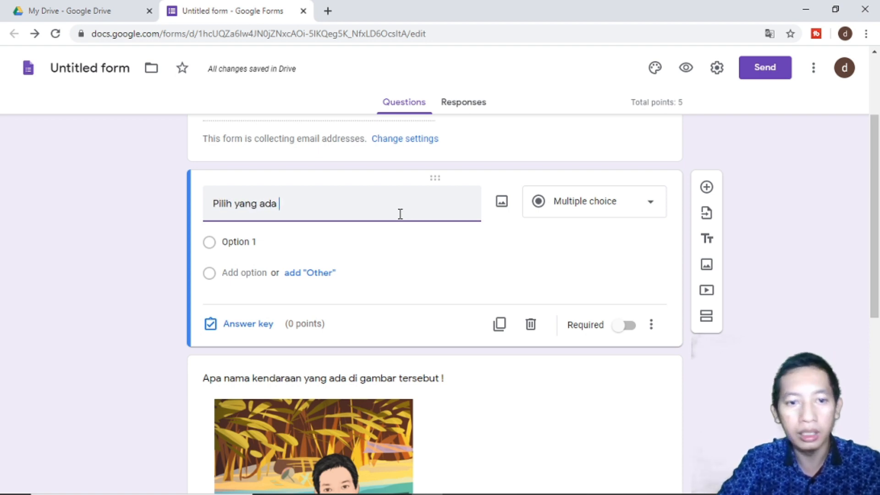
{"action": "type", "text": " gambar "}
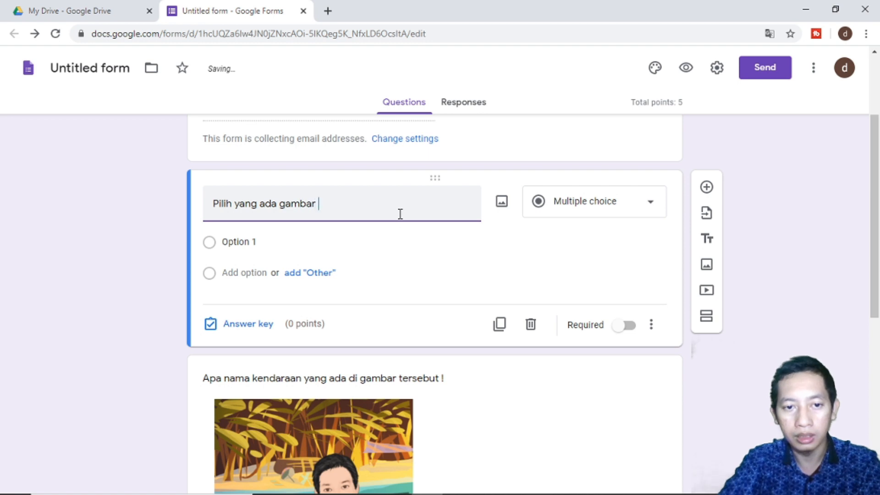
{"action": "type", "text": "hewannya"}
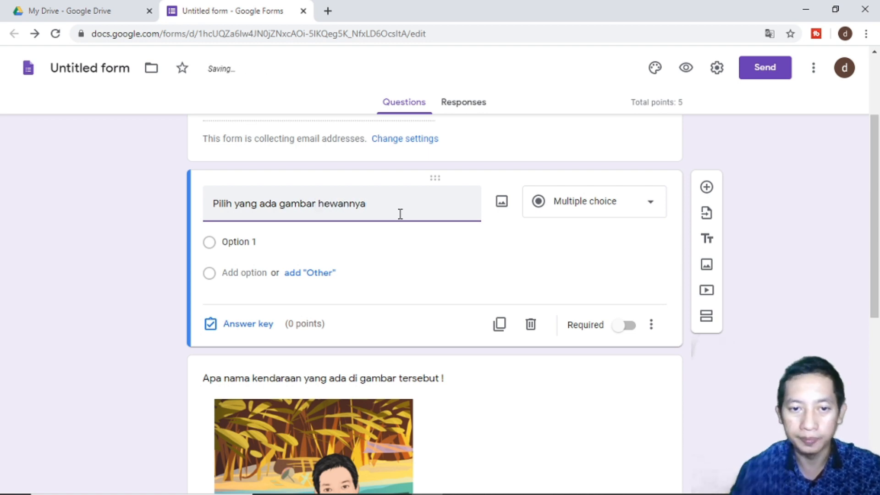
- Attach the samurai caricature picture to Option 1, then add Option 2 and start its image upload
{"action": "left_click", "coordinate": [259, 241]}
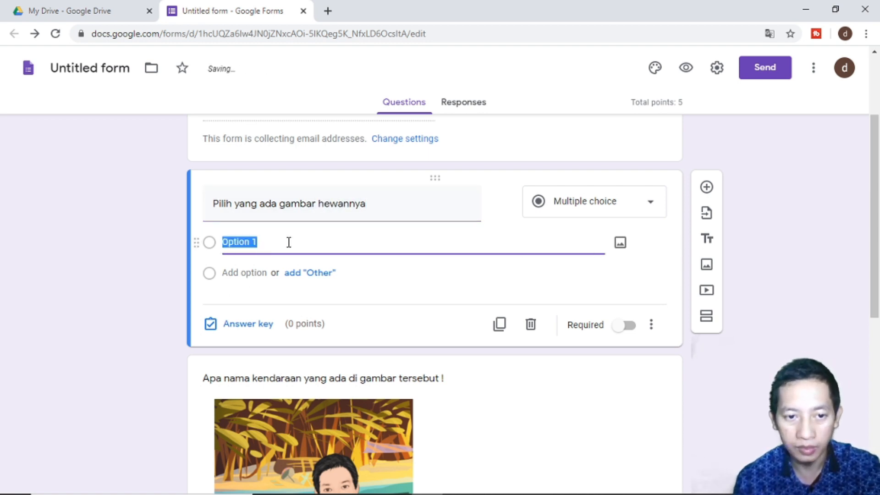
{"action": "left_click", "coordinate": [621, 244]}
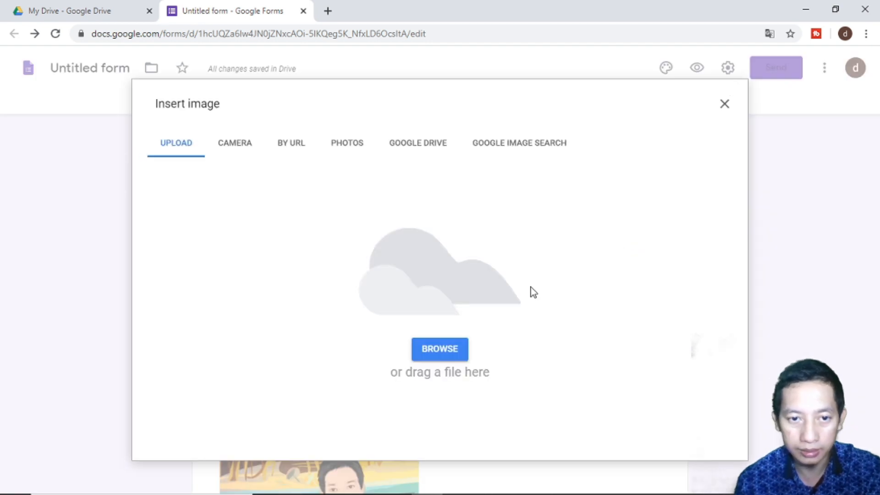
{"action": "left_click", "coordinate": [301, 482]}
{"action": "left_click_drag", "start_coordinate": [357, 325], "coordinate": [423, 324]}
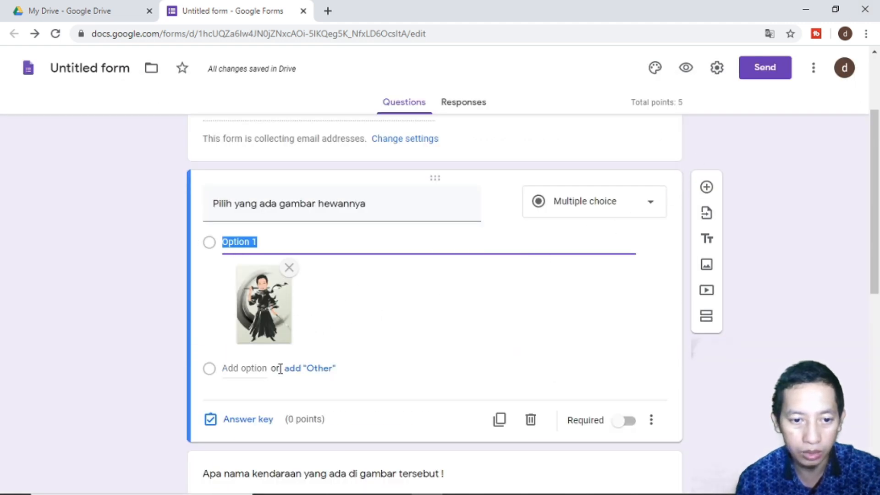
{"action": "left_click", "coordinate": [249, 369]}
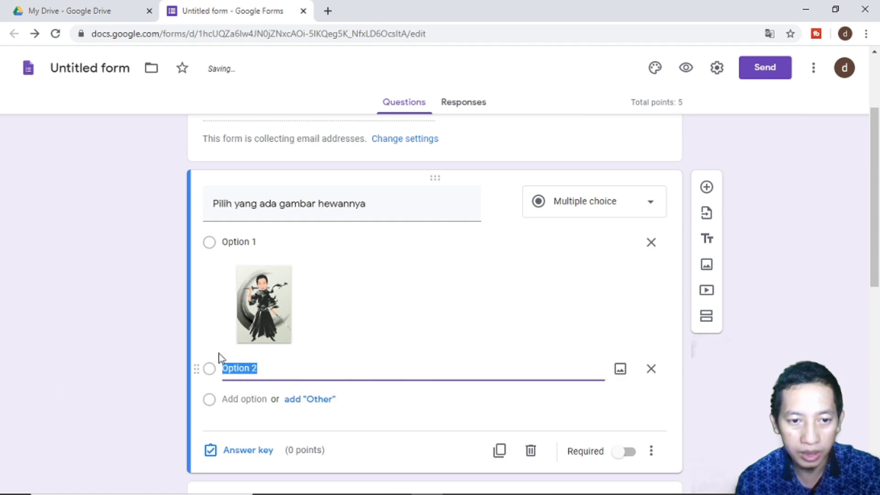
{"action": "left_click", "coordinate": [620, 372]}
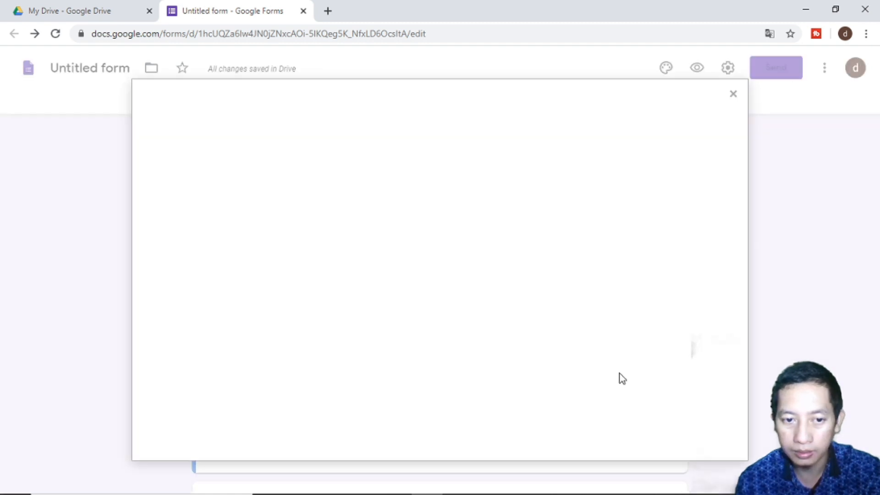
- Drag the camel caricature picture from File Explorer into Option 2's image upload
{"action": "left_click", "coordinate": [301, 482]}
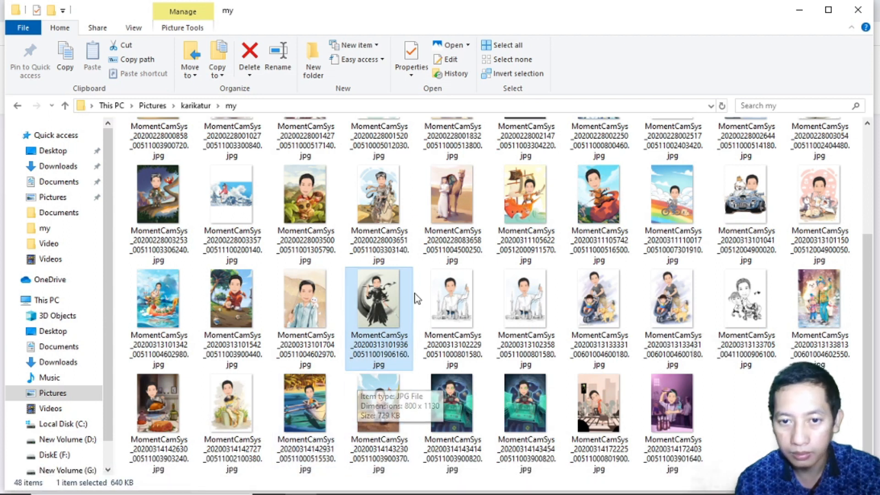
{"action": "left_click_drag", "start_coordinate": [461, 191], "coordinate": [420, 312]}
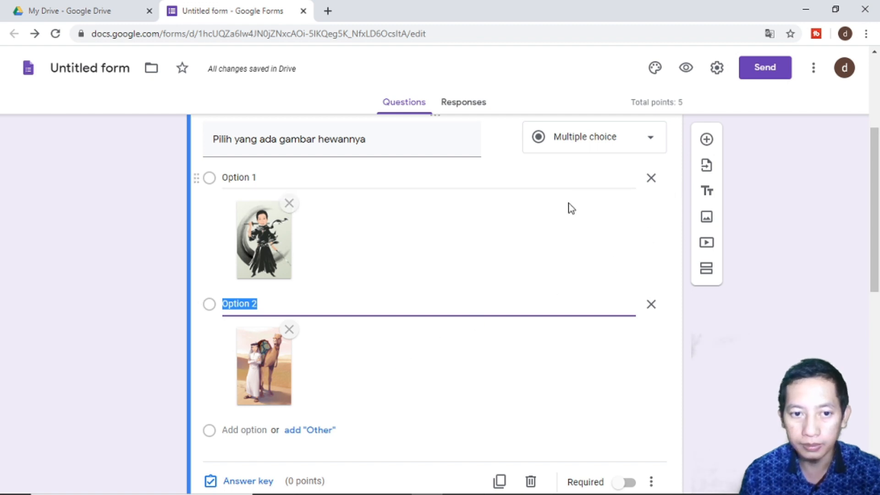
{"action": "scroll", "coordinate": [558, 232], "scroll_direction": "up", "scroll_amount": 2}
- Mark the camel Option 2 as the correct answer, worth 3 points
{"action": "scroll", "coordinate": [557, 241], "scroll_direction": "down", "scroll_amount": 4}
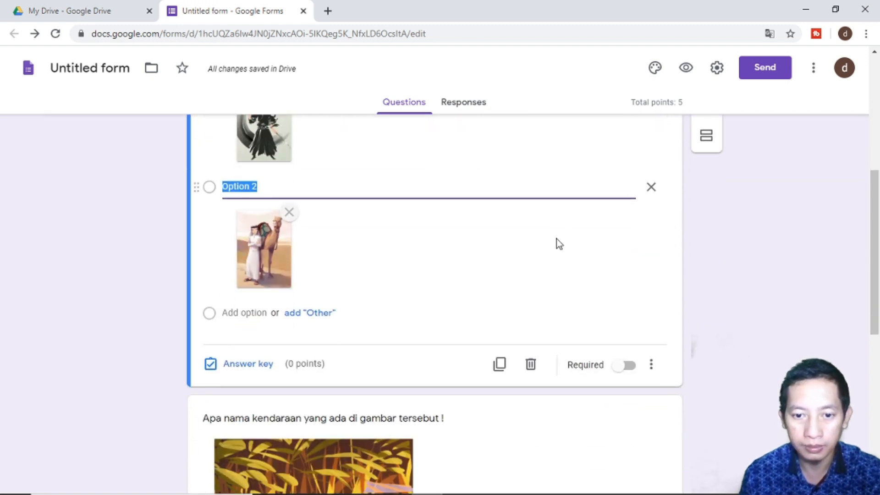
{"action": "left_click", "coordinate": [263, 355]}
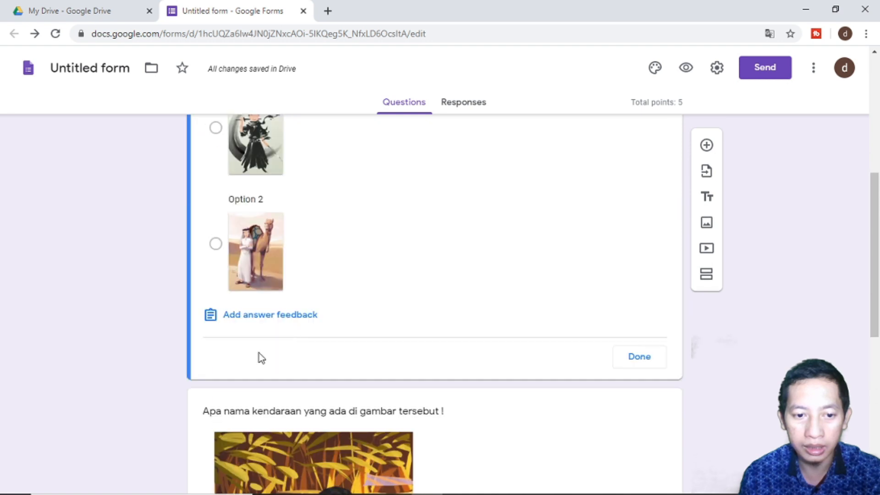
{"action": "scroll", "coordinate": [289, 332], "scroll_direction": "up", "scroll_amount": 3}
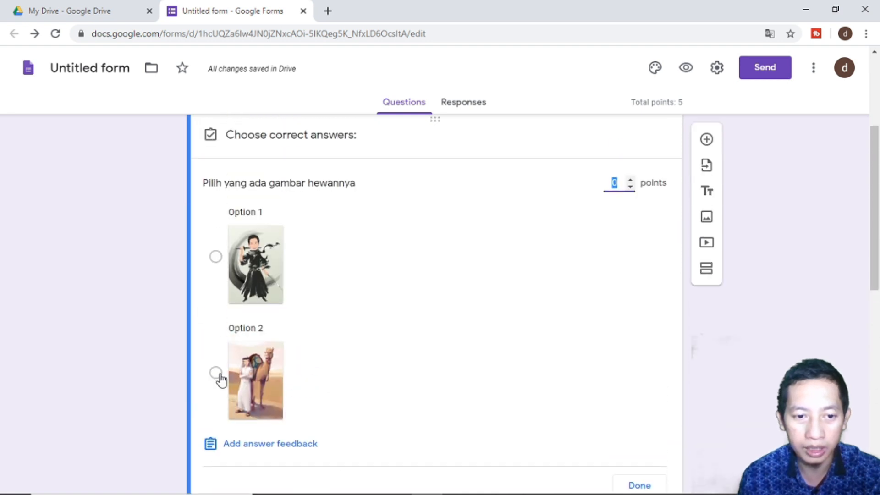
{"action": "left_click", "coordinate": [232, 366]}
{"action": "left_click", "coordinate": [615, 181]}
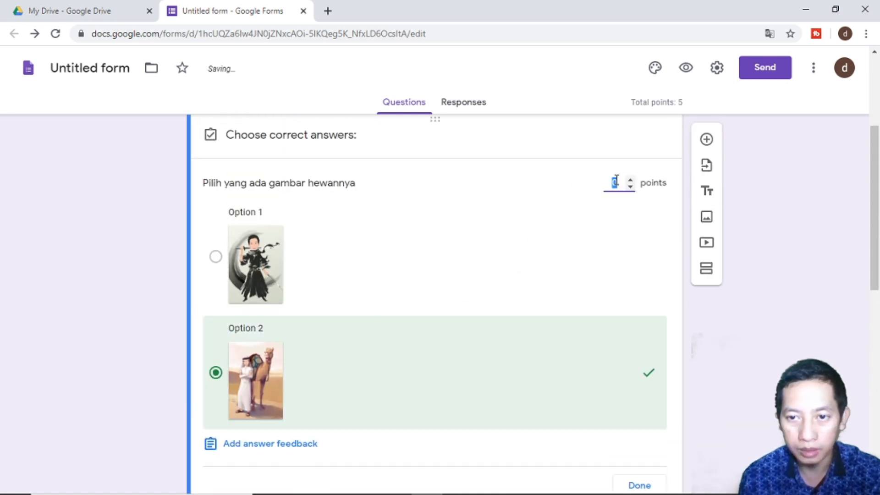
{"action": "type", "text": "3"}
{"action": "left_click", "coordinate": [763, 270]}
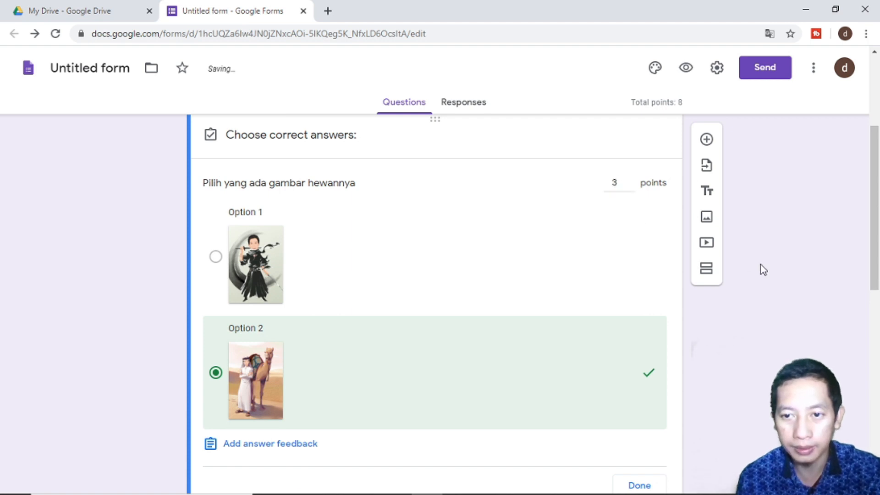
{"action": "scroll", "coordinate": [752, 258], "scroll_direction": "down", "scroll_amount": 4}
{"action": "left_click", "coordinate": [650, 298]}
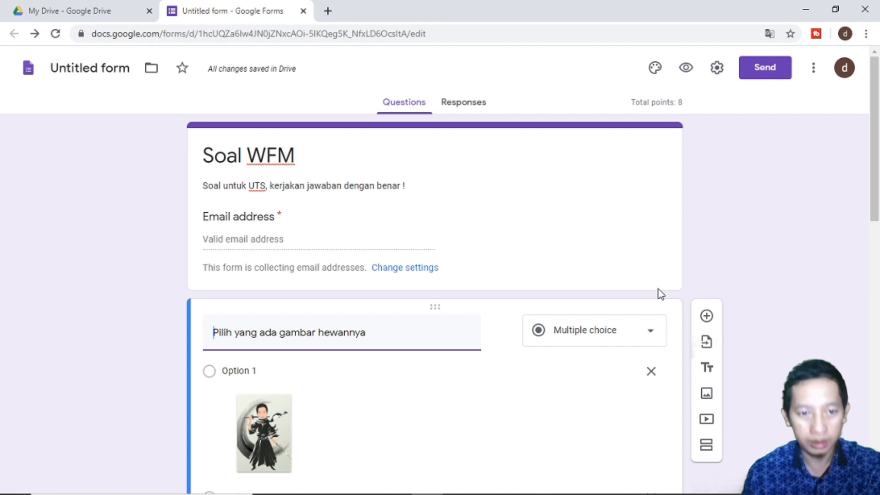
- Review the 8-point quiz down to the boat question with Kapal, mobil and pesawat
{"action": "scroll", "coordinate": [664, 291], "scroll_direction": "down", "scroll_amount": 3}
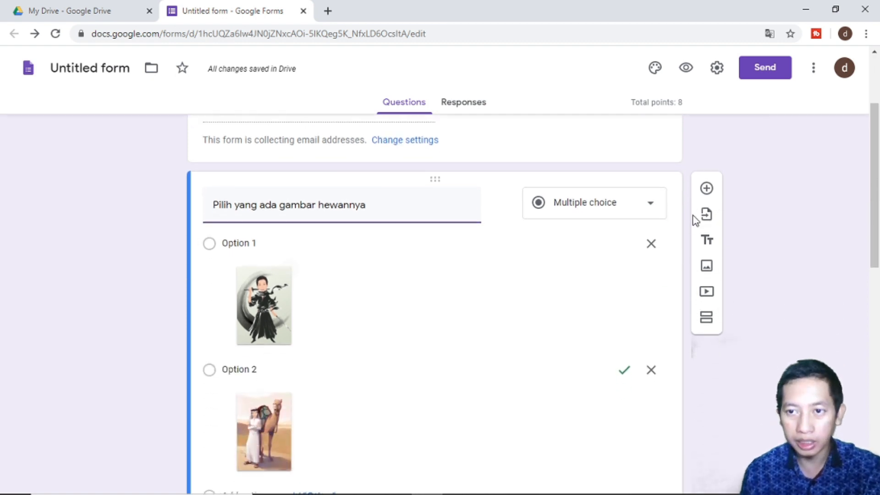
{"action": "scroll", "coordinate": [694, 220], "scroll_direction": "up", "scroll_amount": 3}
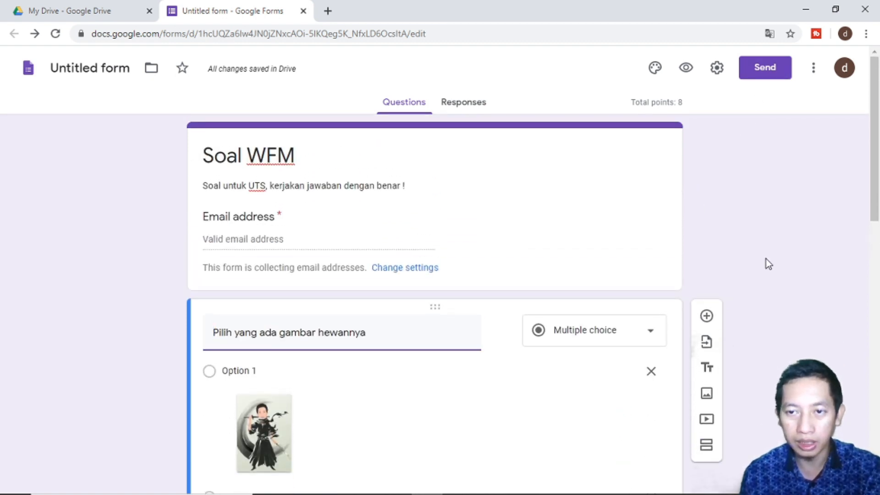
{"action": "scroll", "coordinate": [765, 261], "scroll_direction": "down", "scroll_amount": 6}
{"action": "scroll", "coordinate": [752, 304], "scroll_direction": "up", "scroll_amount": 6}
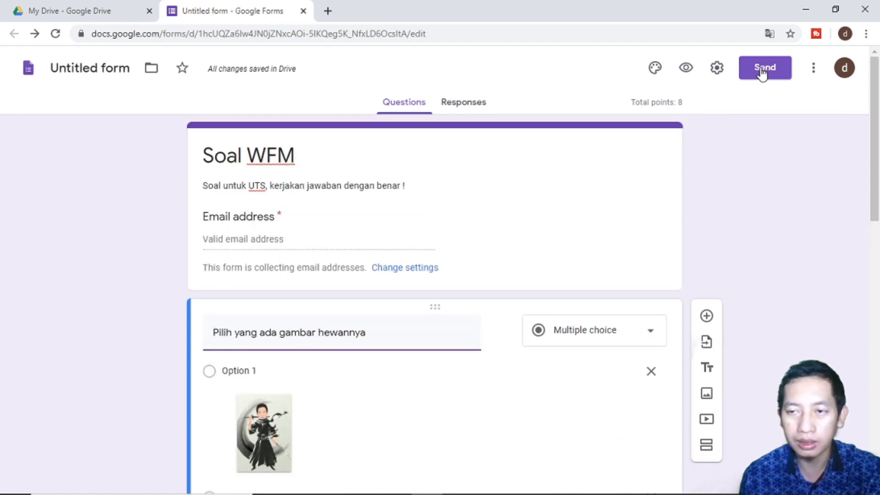
{"action": "left_click", "coordinate": [681, 103]}
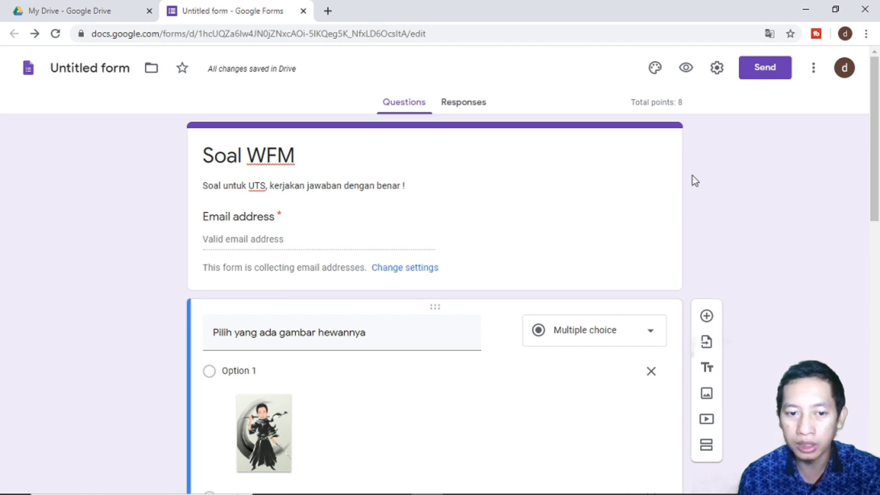
{"action": "scroll", "coordinate": [693, 179], "scroll_direction": "down", "scroll_amount": 3}
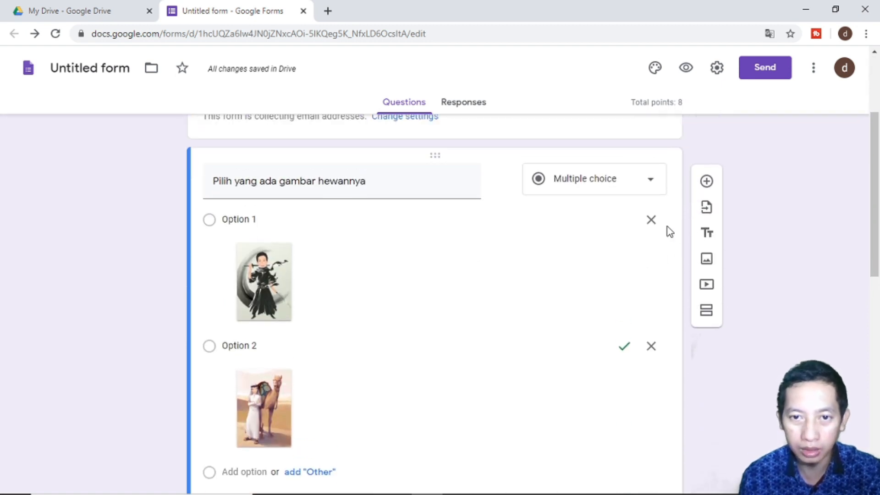
{"action": "scroll", "coordinate": [670, 231], "scroll_direction": "up", "scroll_amount": 1}
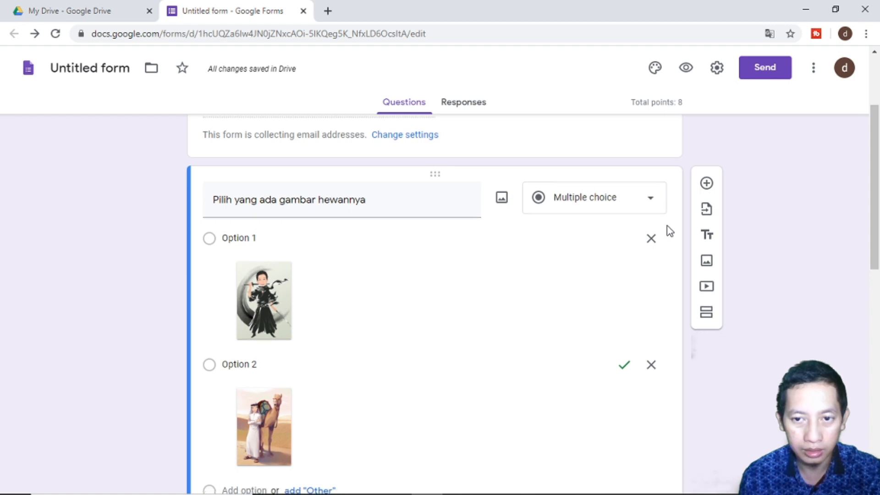
{"action": "scroll", "coordinate": [669, 232], "scroll_direction": "down", "scroll_amount": 5}
{"action": "scroll", "coordinate": [670, 232], "scroll_direction": "down", "scroll_amount": 5}
{"action": "scroll", "coordinate": [670, 232], "scroll_direction": "down", "scroll_amount": 1}
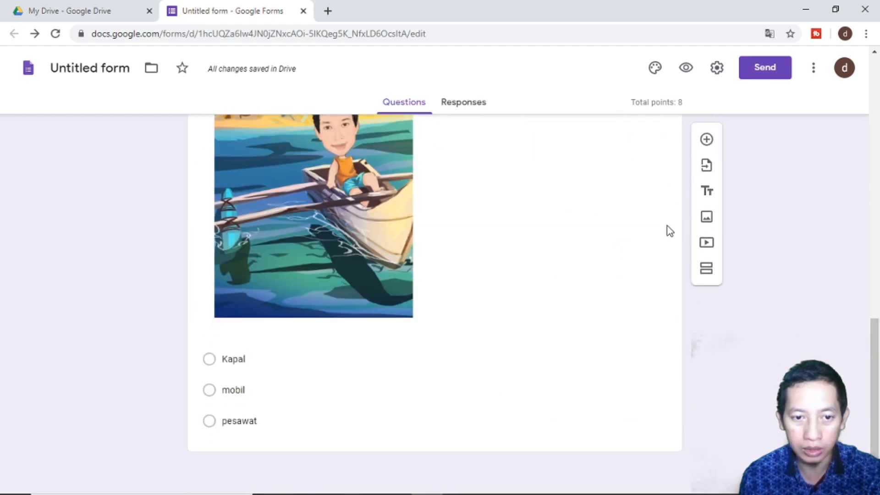
{"action": "scroll", "coordinate": [669, 231], "scroll_direction": "up", "scroll_amount": 4}
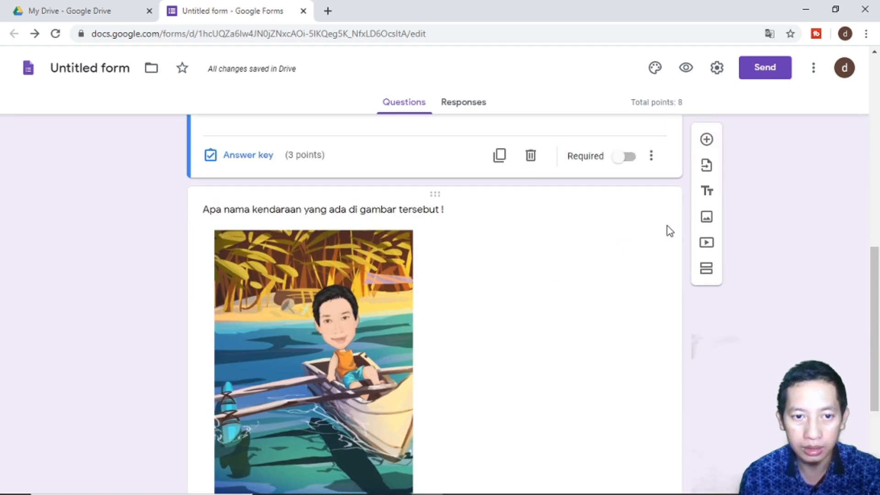
{"action": "scroll", "coordinate": [670, 231], "scroll_direction": "down", "scroll_amount": 3}
{"action": "left_click", "coordinate": [772, 69]}
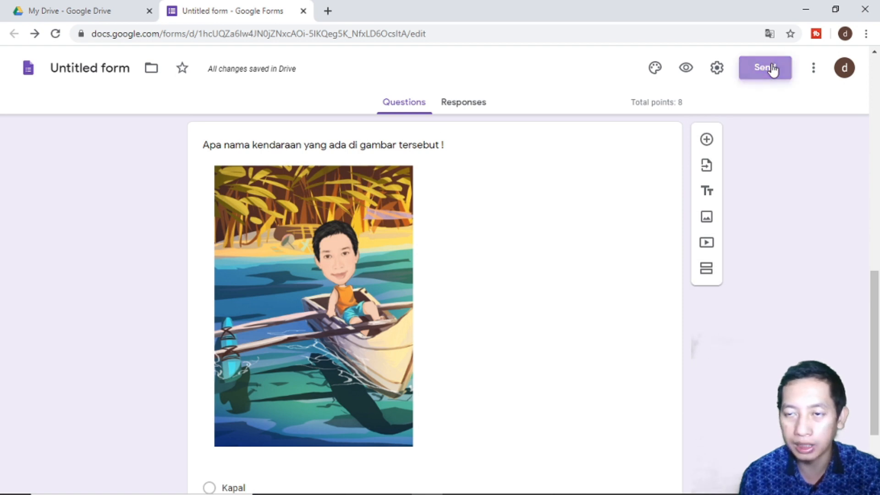
{"action": "left_click", "coordinate": [394, 163]}
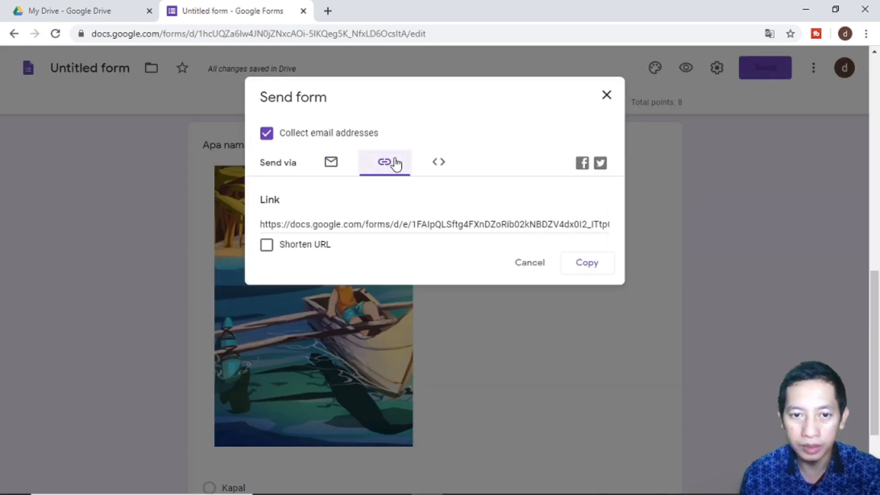
{"action": "left_click", "coordinate": [341, 162]}
{"action": "left_click", "coordinate": [340, 237]}
{"action": "left_click", "coordinate": [378, 168]}
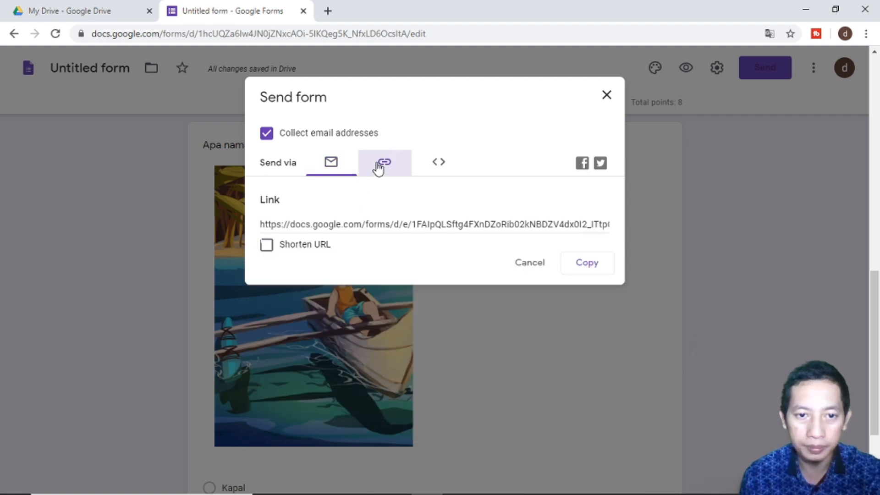
{"action": "left_click", "coordinate": [370, 222]}
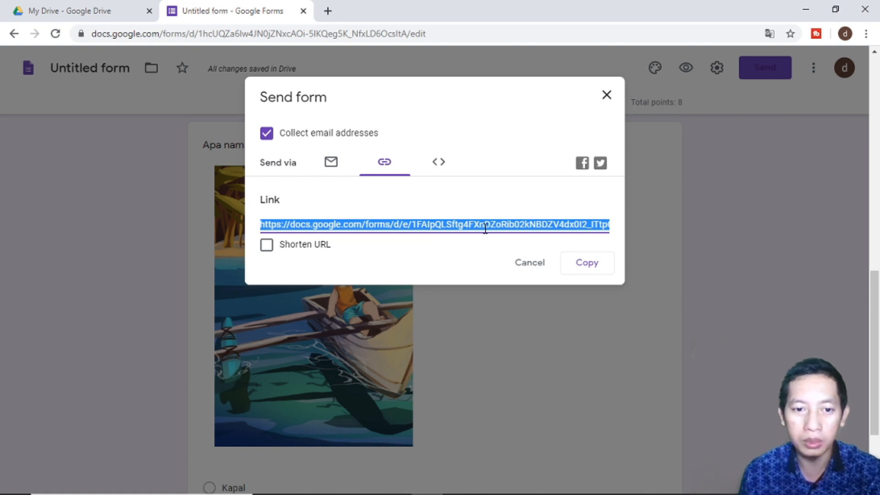
{"action": "left_click", "coordinate": [266, 248]}
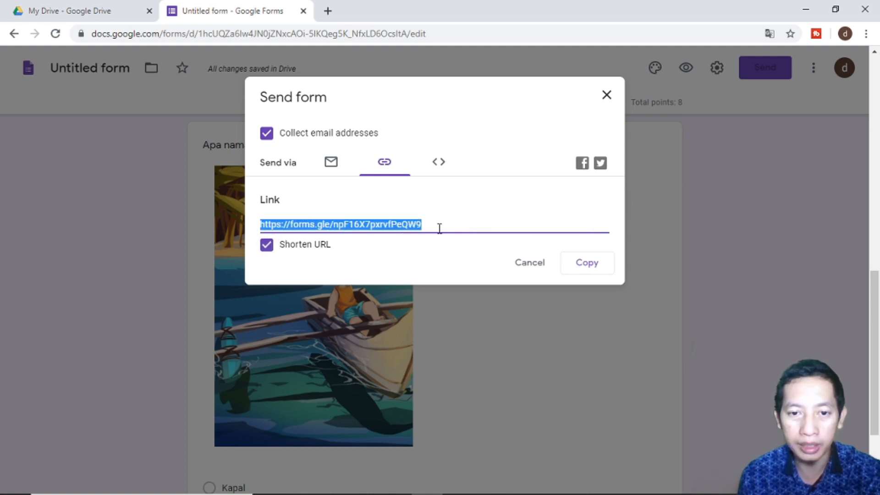
{"action": "left_click", "coordinate": [588, 265]}
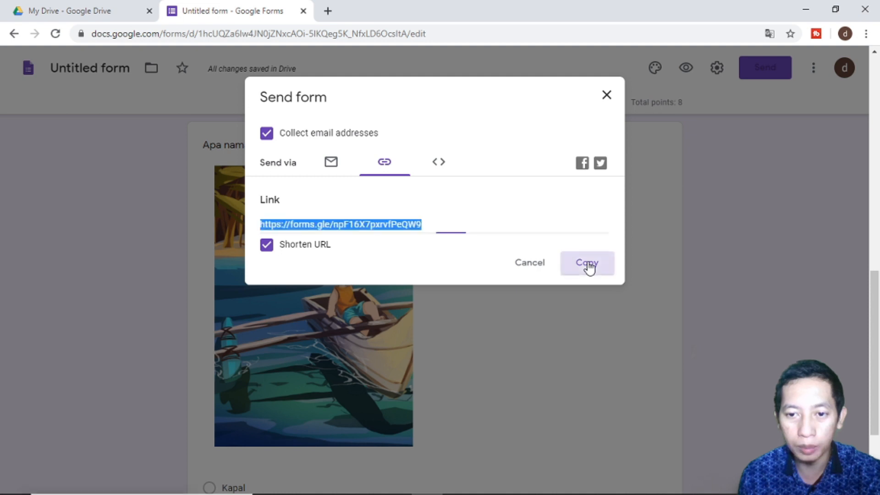
{"action": "left_click", "coordinate": [606, 95]}
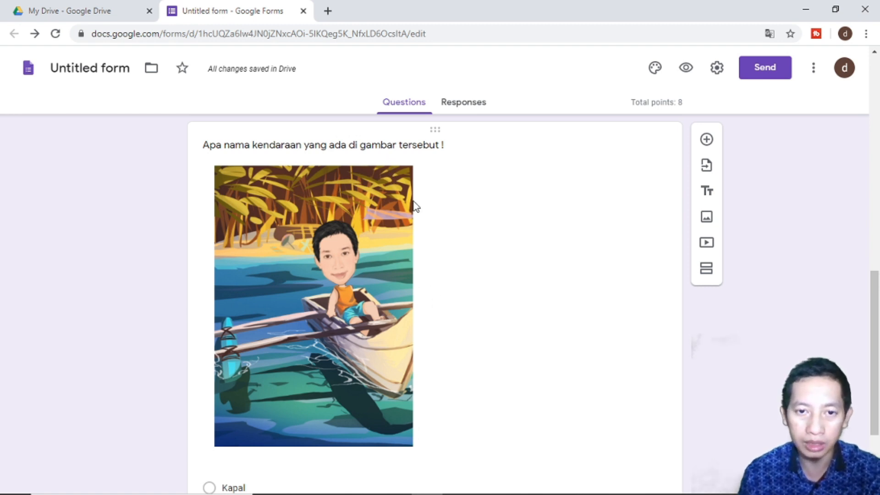
{"action": "left_click", "coordinate": [328, 11]}
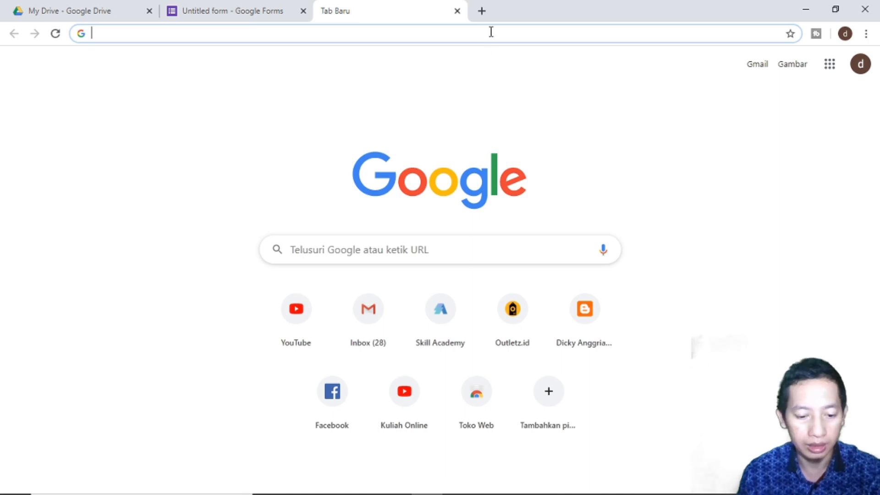
- Open the quiz from the pasted short link and fill in the respondent's email address
{"action": "key", "text": "ctrl+v"}
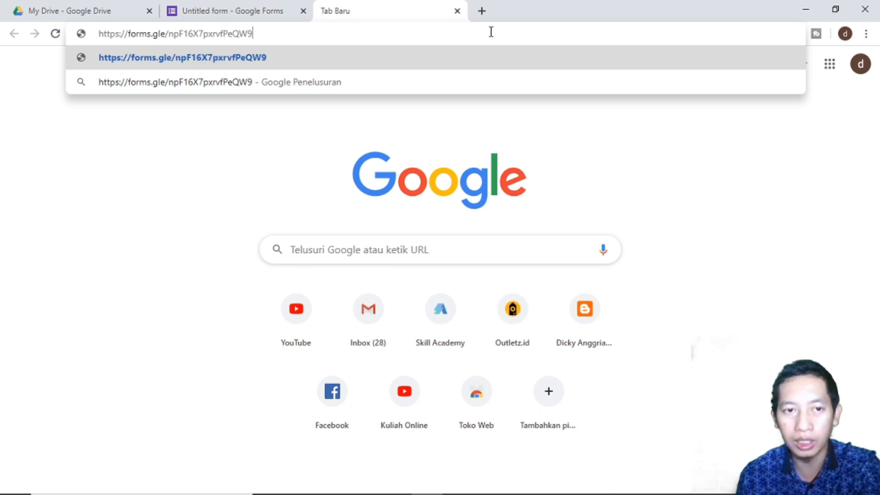
{"action": "key", "text": "Return"}
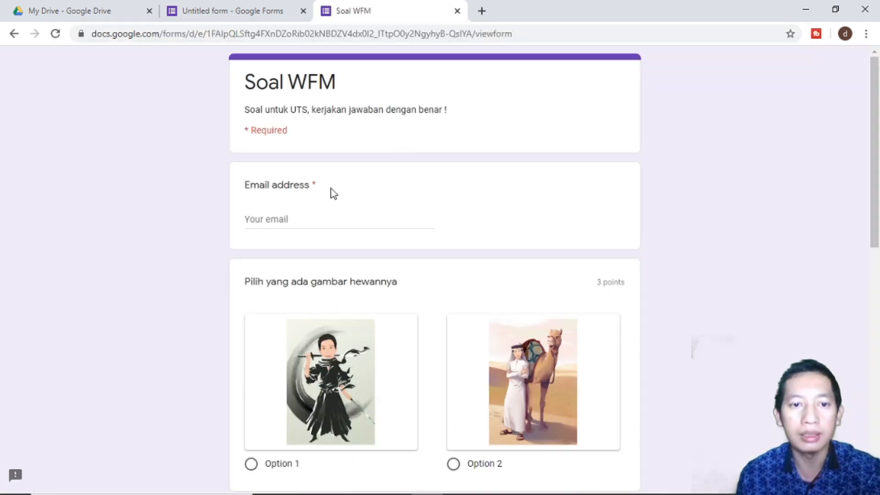
{"action": "left_click", "coordinate": [304, 219]}
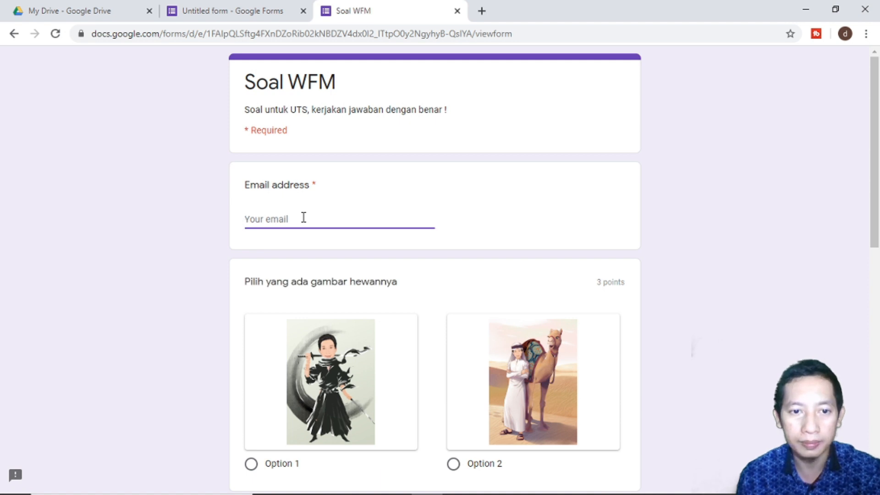
{"action": "scroll", "coordinate": [303, 218], "scroll_direction": "down", "scroll_amount": 8}
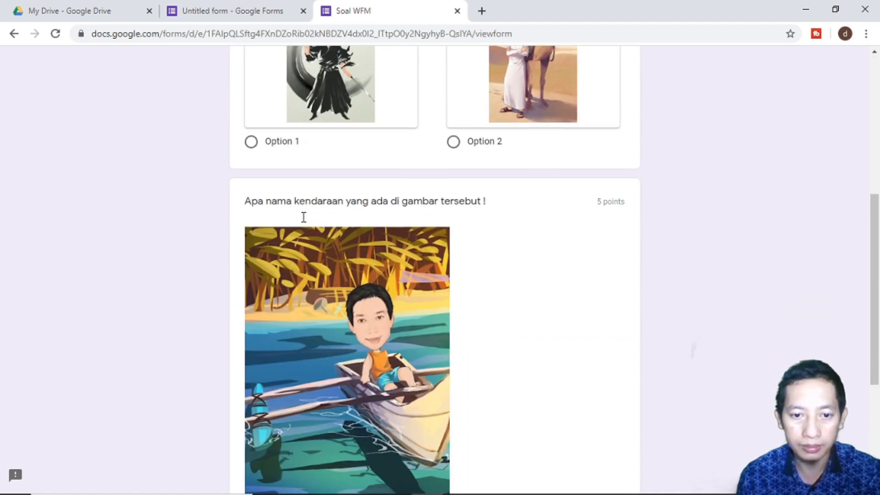
{"action": "scroll", "coordinate": [302, 217], "scroll_direction": "up", "scroll_amount": 8}
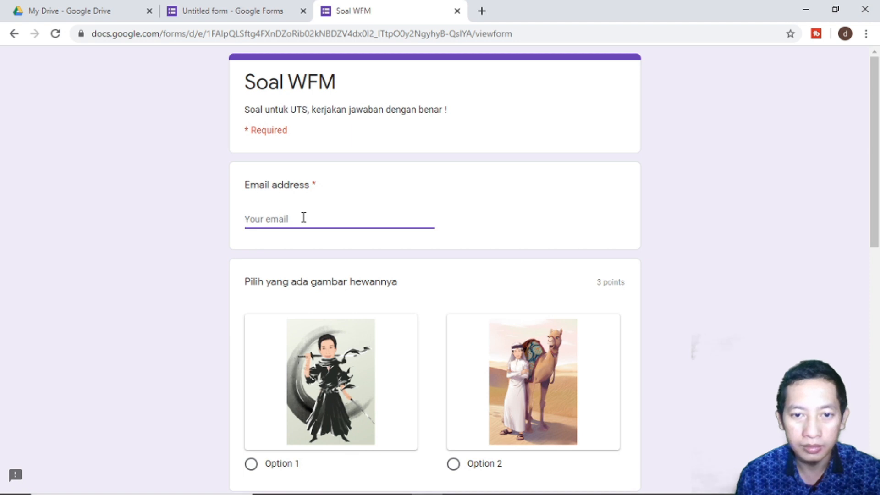
{"action": "scroll", "coordinate": [304, 217], "scroll_direction": "down", "scroll_amount": 4}
{"action": "scroll", "coordinate": [303, 217], "scroll_direction": "down", "scroll_amount": 1}
{"action": "scroll", "coordinate": [302, 218], "scroll_direction": "up", "scroll_amount": 4}
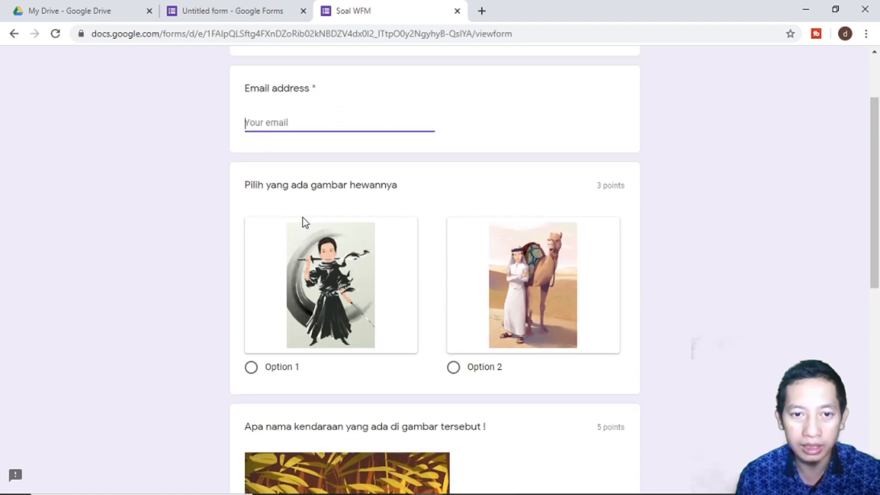
{"action": "scroll", "coordinate": [302, 218], "scroll_direction": "down", "scroll_amount": 5}
{"action": "scroll", "coordinate": [302, 218], "scroll_direction": "up", "scroll_amount": 7}
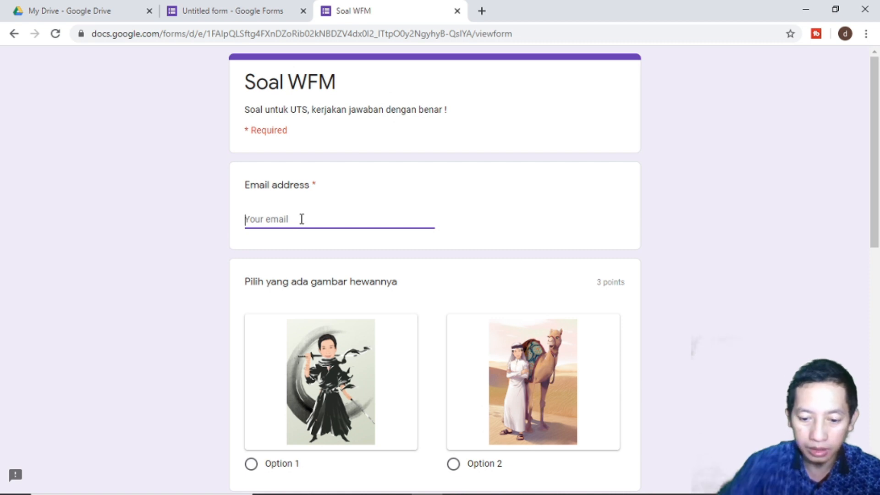
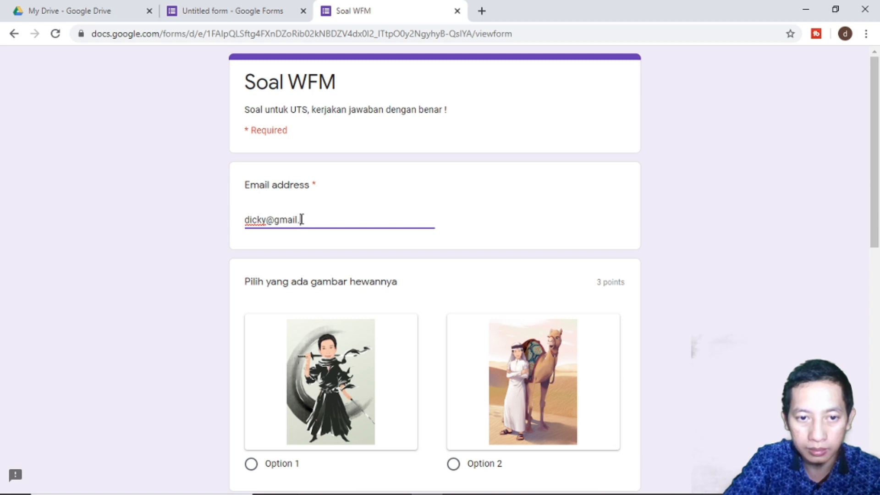
- Answer with the camel picture (Option 2) and 'mobil' for the boat question
{"action": "scroll", "coordinate": [302, 219], "scroll_direction": "down", "scroll_amount": 3}
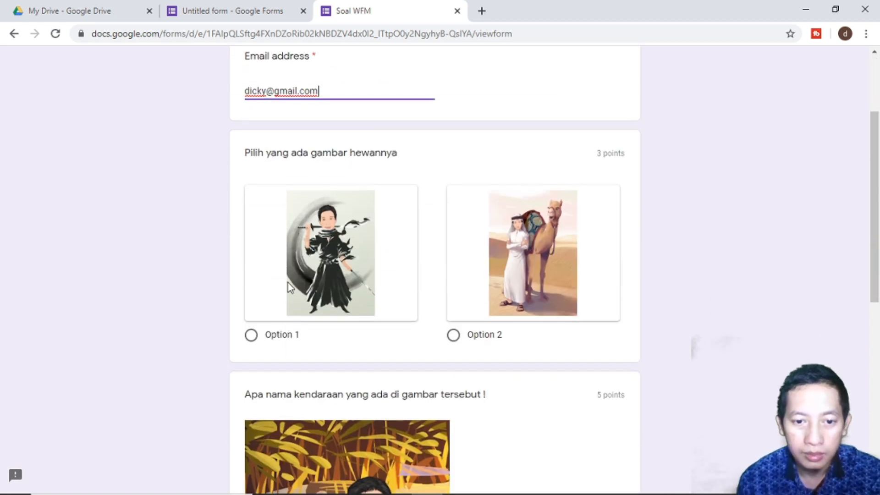
{"action": "left_click", "coordinate": [456, 337]}
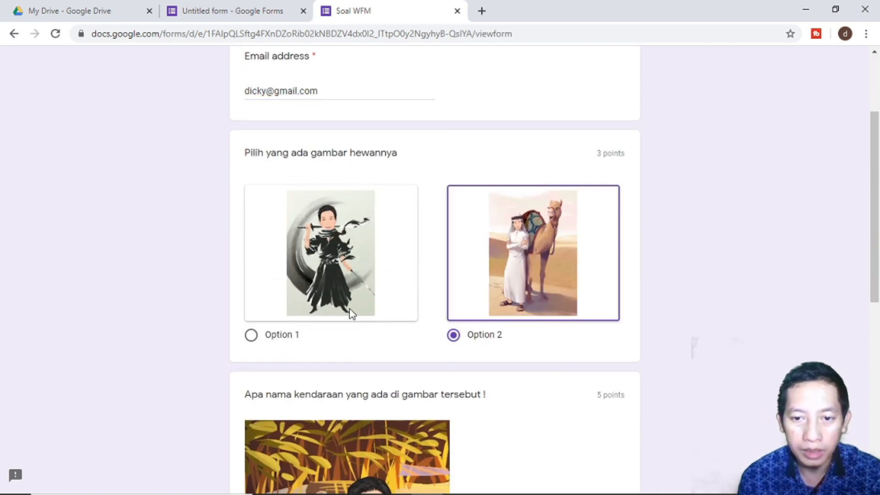
{"action": "scroll", "coordinate": [388, 330], "scroll_direction": "down", "scroll_amount": 5}
{"action": "scroll", "coordinate": [362, 353], "scroll_direction": "down", "scroll_amount": 3}
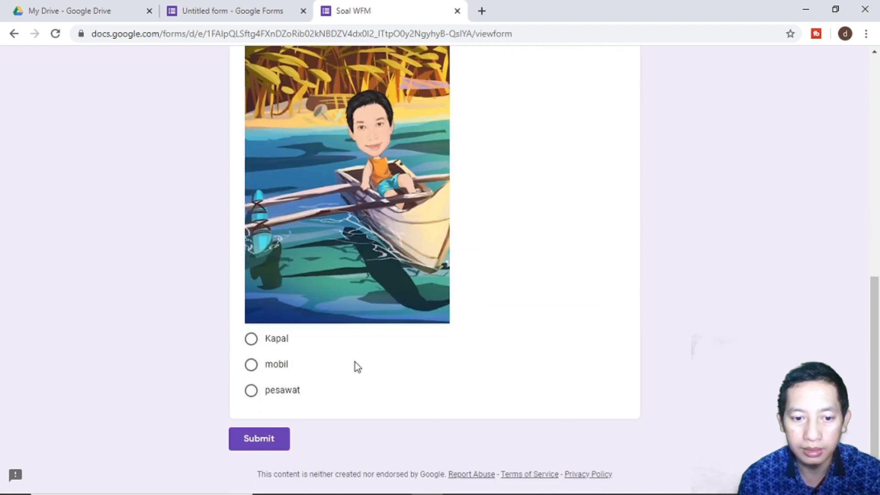
{"action": "left_click", "coordinate": [279, 366]}
{"action": "scroll", "coordinate": [362, 334], "scroll_direction": "up", "scroll_amount": 10}
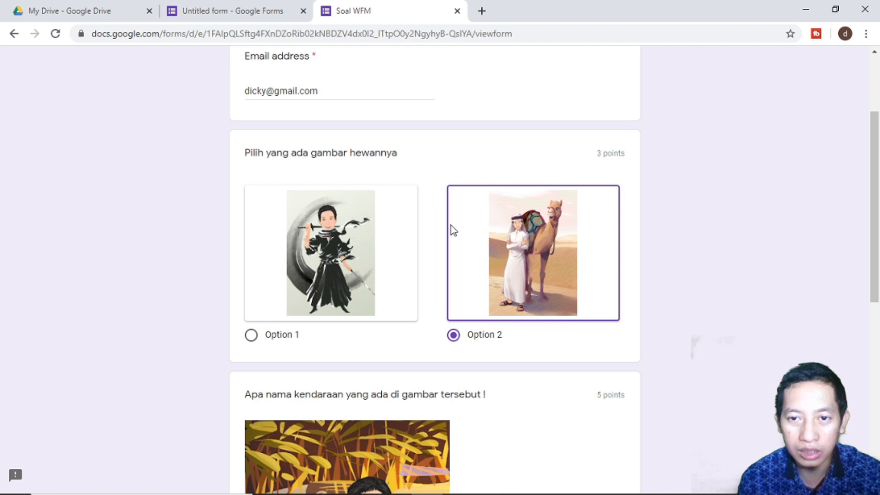
{"action": "scroll", "coordinate": [451, 226], "scroll_direction": "up", "scroll_amount": 3}
{"action": "scroll", "coordinate": [476, 314], "scroll_direction": "down", "scroll_amount": 5}
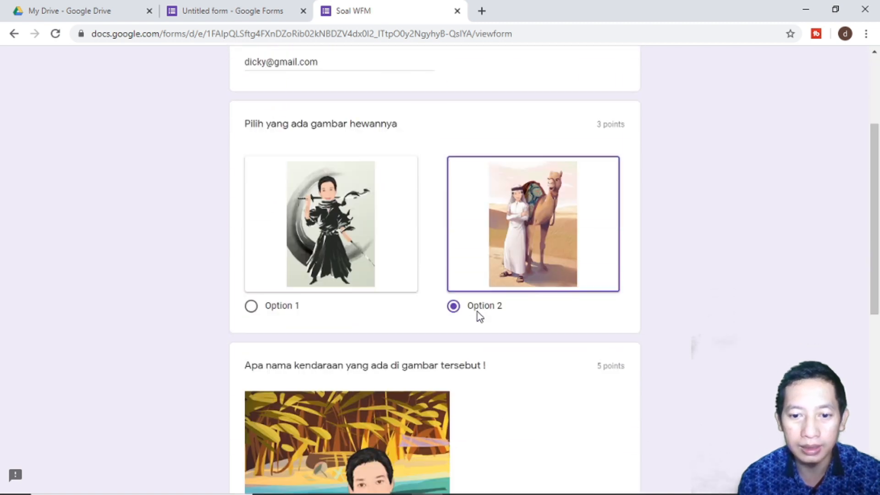
{"action": "scroll", "coordinate": [478, 316], "scroll_direction": "down", "scroll_amount": 6}
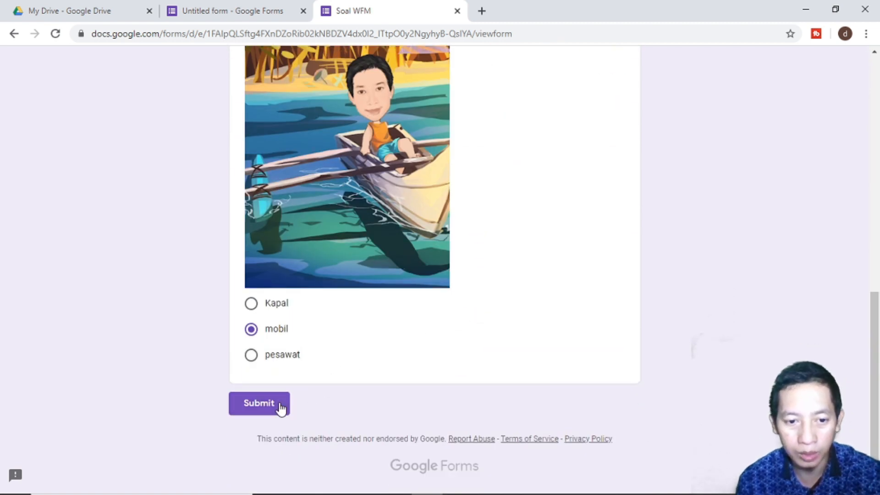
- Submit the quiz response and open its score view
{"action": "left_click", "coordinate": [279, 404]}
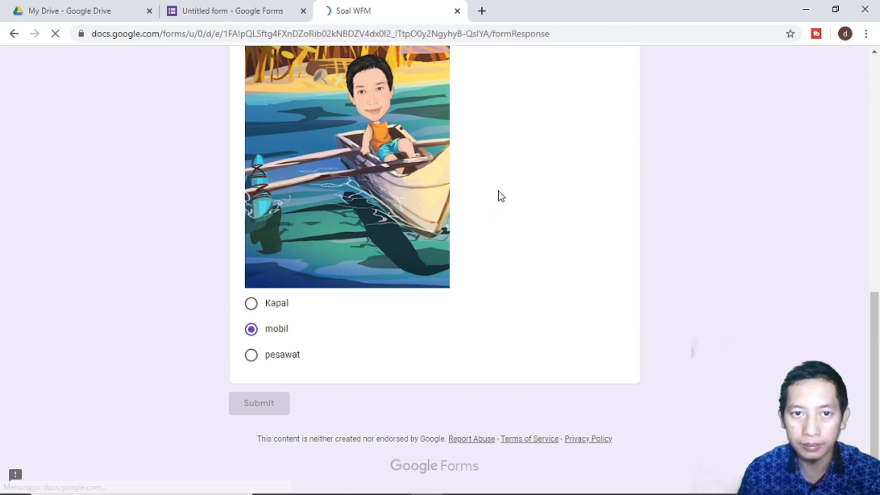
{"action": "scroll", "coordinate": [501, 195], "scroll_direction": "up", "scroll_amount": 4}
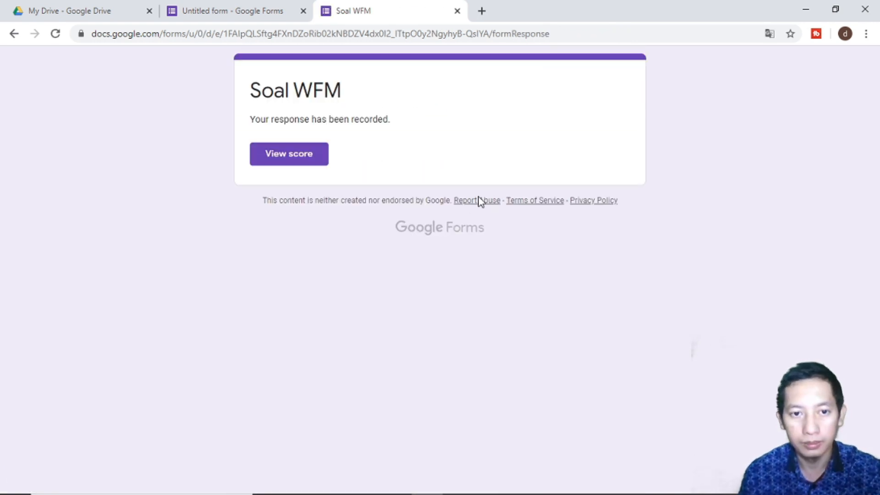
{"action": "left_click", "coordinate": [316, 157]}
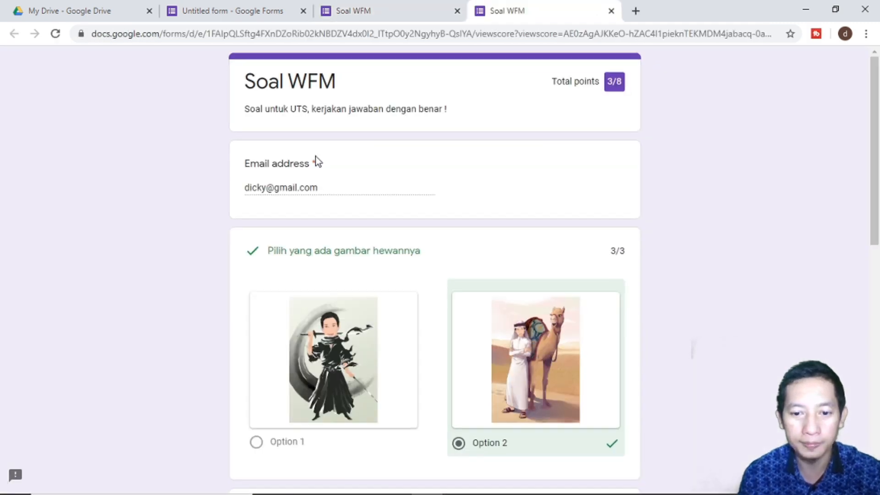
- Review the 3/8 score page, where 'mobil' is marked wrong, then return to the confirmation tab
{"action": "scroll", "coordinate": [315, 157], "scroll_direction": "down", "scroll_amount": 7}
{"action": "scroll", "coordinate": [315, 156], "scroll_direction": "down", "scroll_amount": 4}
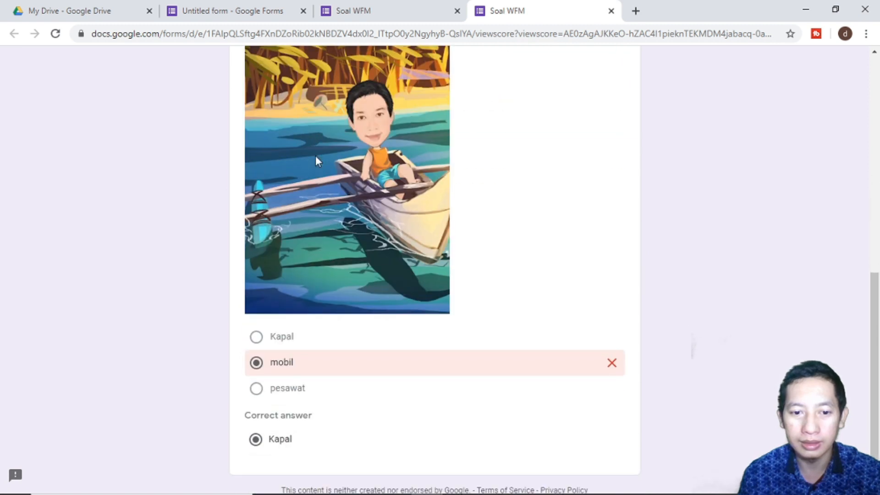
{"action": "scroll", "coordinate": [315, 156], "scroll_direction": "up", "scroll_amount": 8}
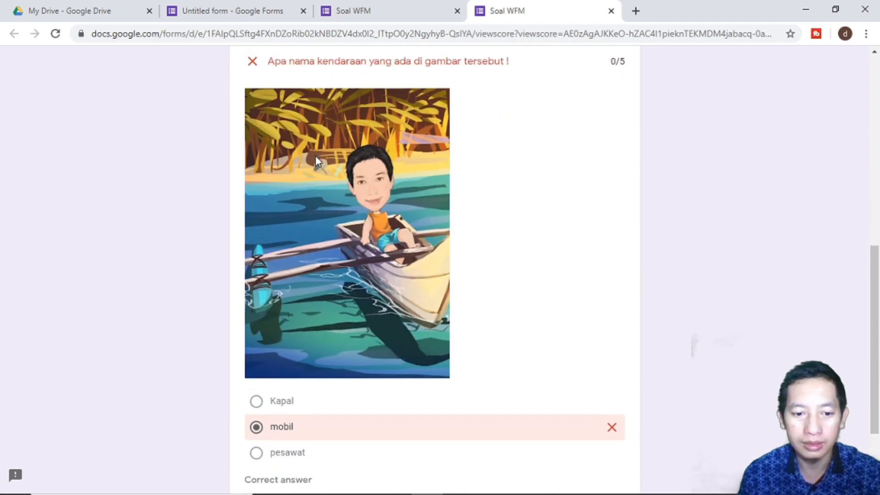
{"action": "scroll", "coordinate": [316, 156], "scroll_direction": "up", "scroll_amount": 3}
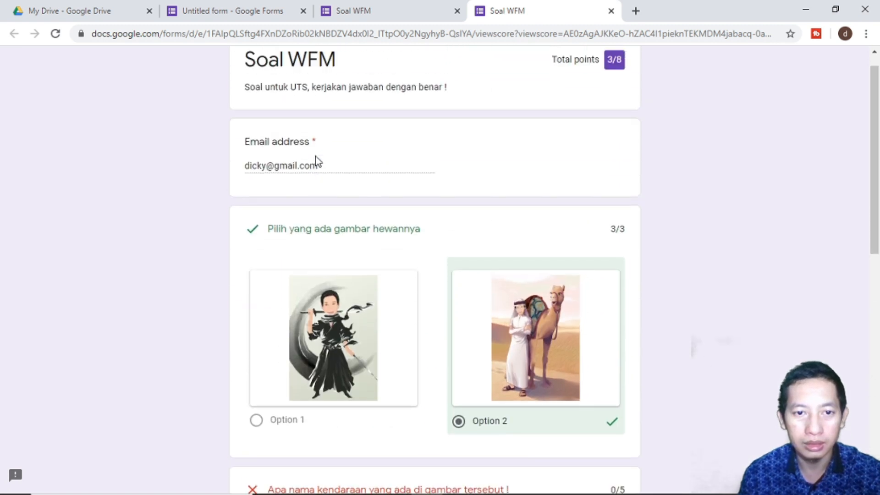
{"action": "scroll", "coordinate": [316, 156], "scroll_direction": "down", "scroll_amount": 1}
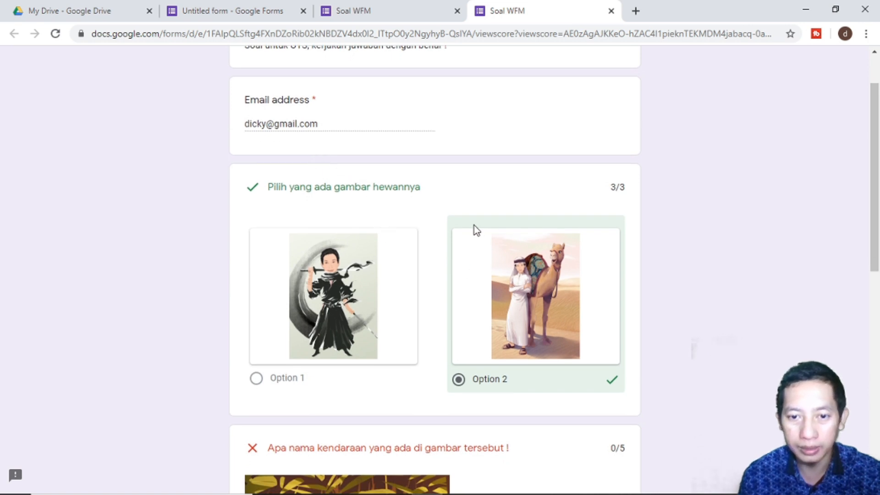
{"action": "scroll", "coordinate": [489, 269], "scroll_direction": "up", "scroll_amount": 2}
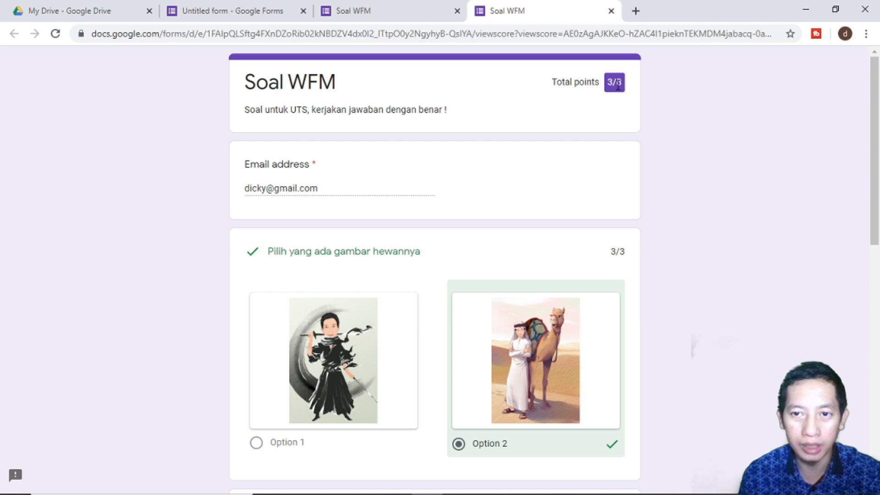
{"action": "scroll", "coordinate": [563, 228], "scroll_direction": "down", "scroll_amount": 5}
{"action": "scroll", "coordinate": [560, 224], "scroll_direction": "down", "scroll_amount": 6}
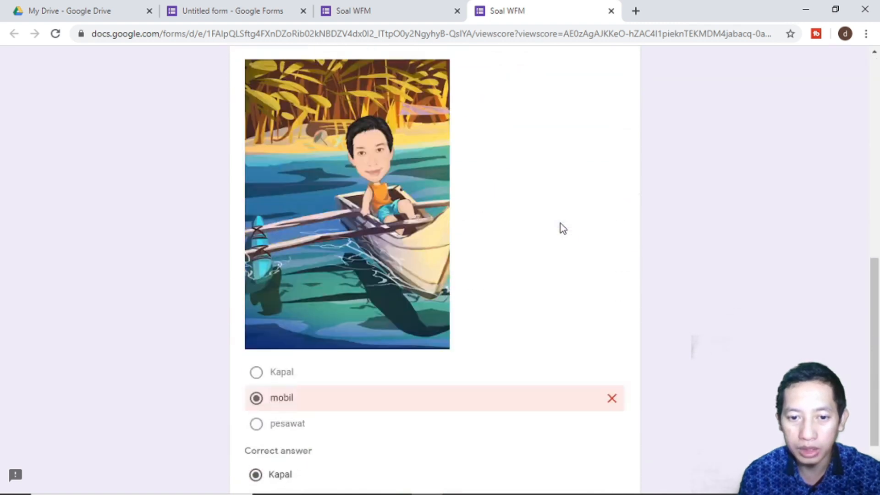
{"action": "scroll", "coordinate": [560, 224], "scroll_direction": "up", "scroll_amount": 4}
{"action": "scroll", "coordinate": [563, 228], "scroll_direction": "down", "scroll_amount": 4}
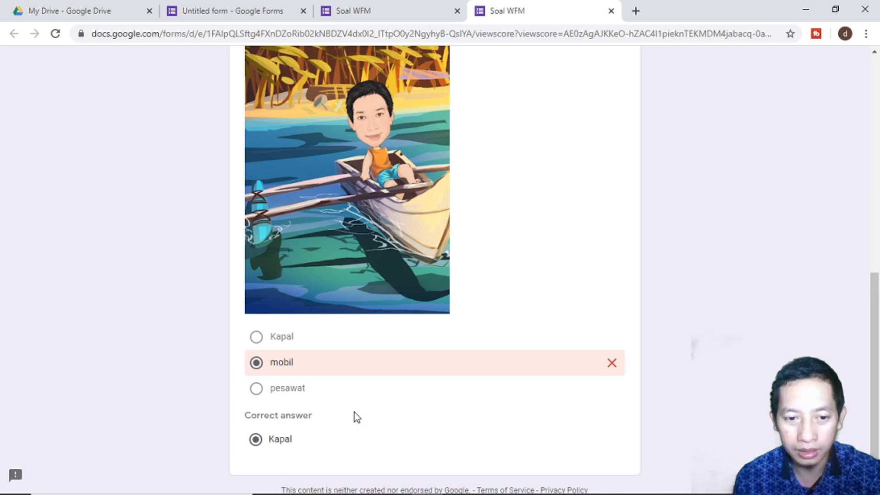
{"action": "scroll", "coordinate": [354, 412], "scroll_direction": "up", "scroll_amount": 3}
{"action": "scroll", "coordinate": [354, 411], "scroll_direction": "down", "scroll_amount": 5}
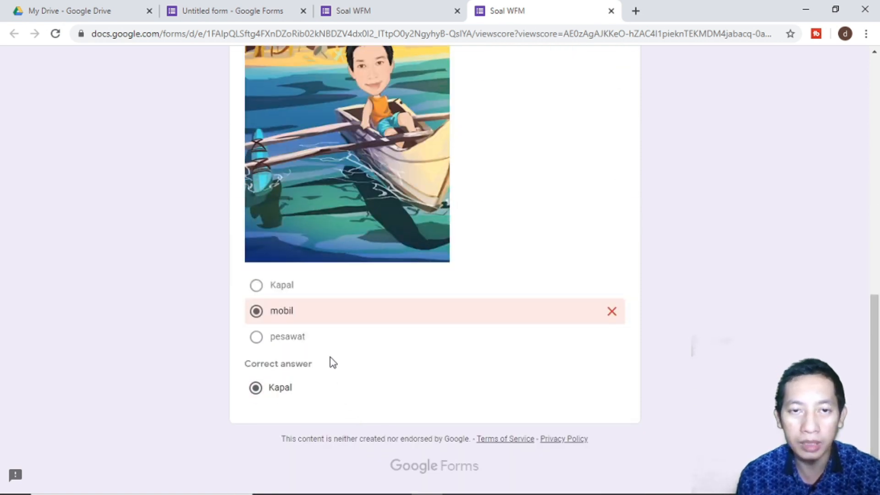
{"action": "left_click", "coordinate": [381, 6]}
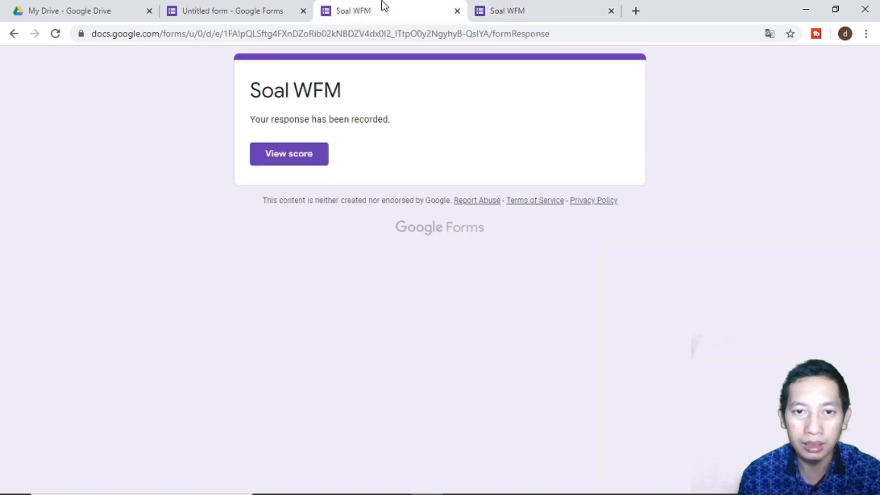
- In the form's Quizzes settings, keep Correct answers visible to respondents and save
{"action": "left_click", "coordinate": [308, 7]}
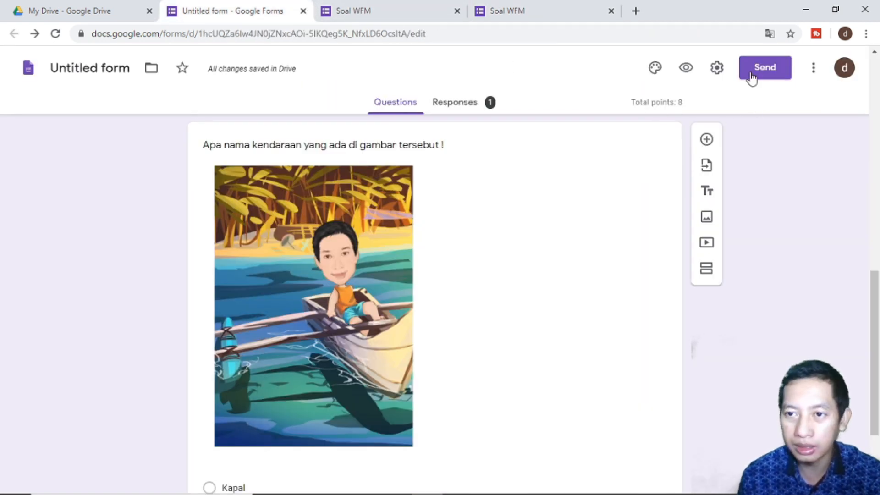
{"action": "left_click", "coordinate": [716, 68]}
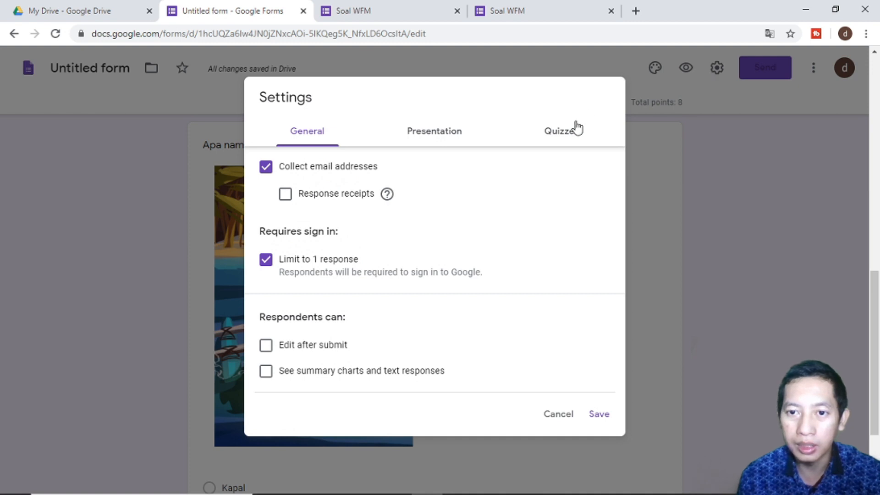
{"action": "left_click", "coordinate": [573, 130]}
{"action": "scroll", "coordinate": [400, 331], "scroll_direction": "down", "scroll_amount": 1}
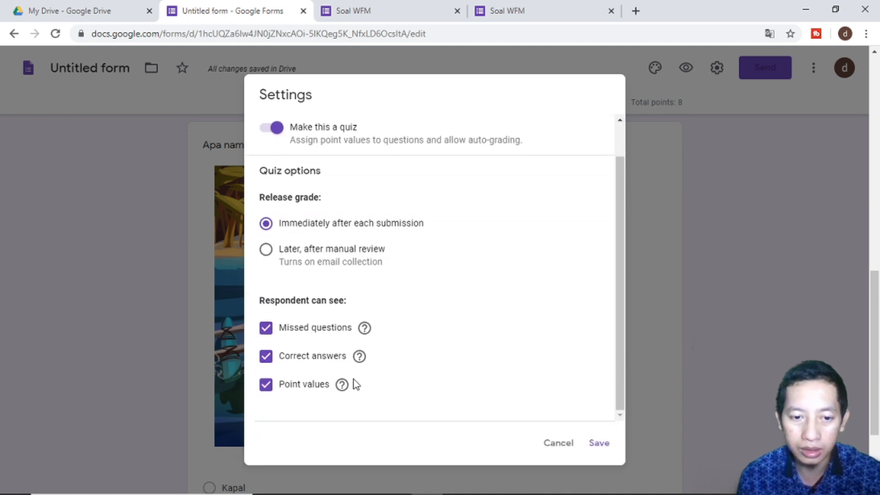
{"action": "left_click", "coordinate": [335, 362]}
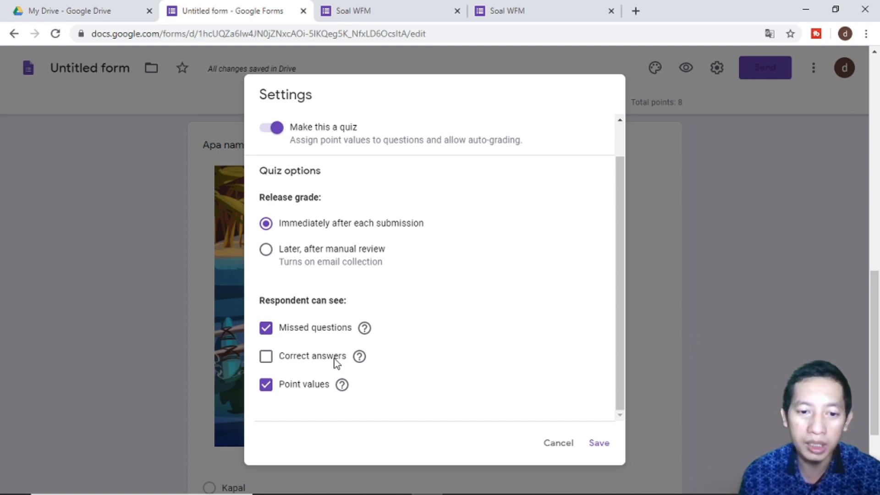
{"action": "left_click", "coordinate": [337, 363]}
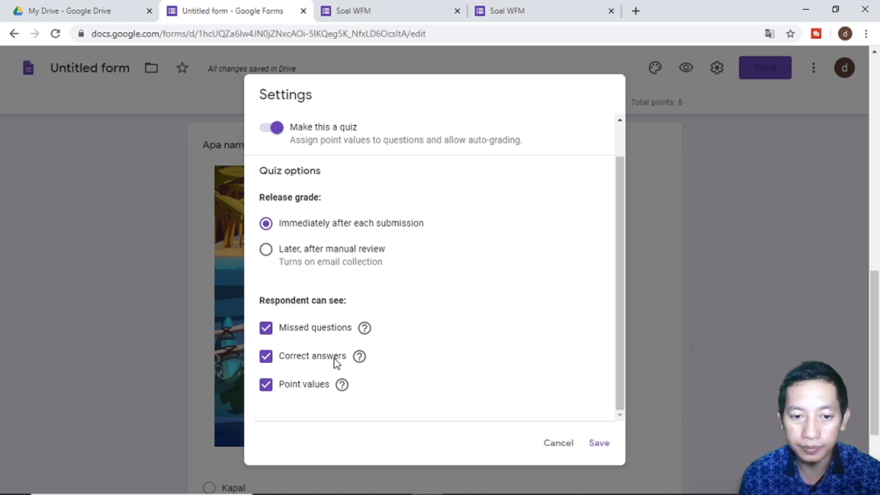
{"action": "left_click", "coordinate": [600, 444]}
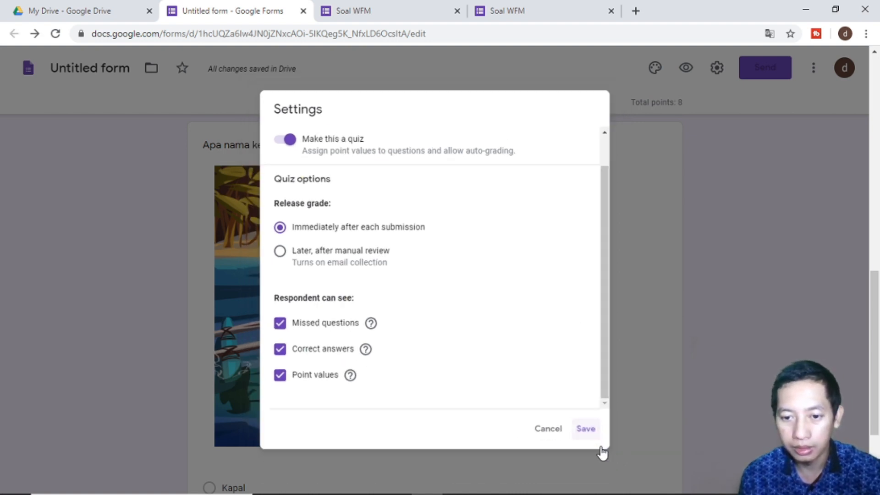
{"action": "scroll", "coordinate": [617, 319], "scroll_direction": "up", "scroll_amount": 12}
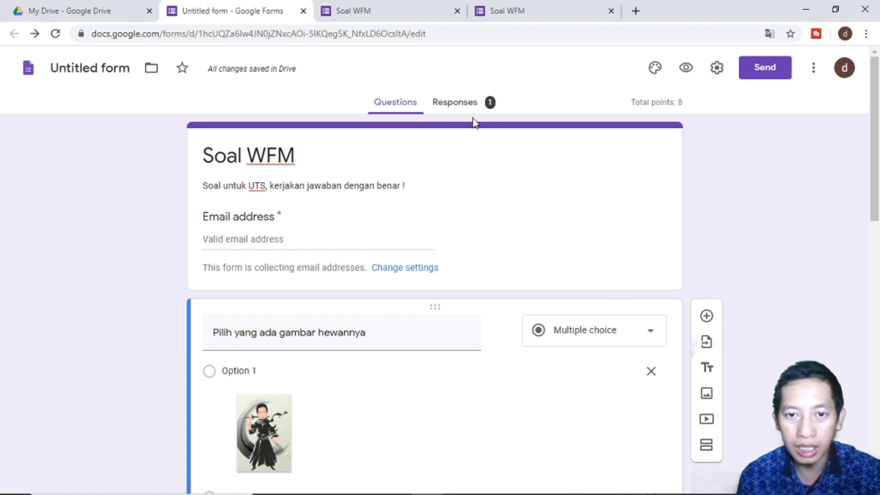
- Open the Responses summary and highlight the average score of 3 out of 8
{"action": "left_click", "coordinate": [455, 104]}
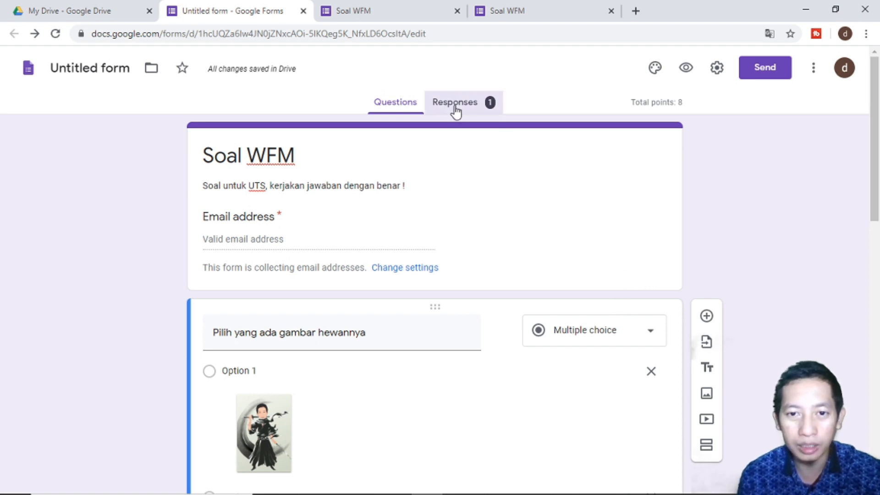
{"action": "scroll", "coordinate": [455, 110], "scroll_direction": "down", "scroll_amount": 3}
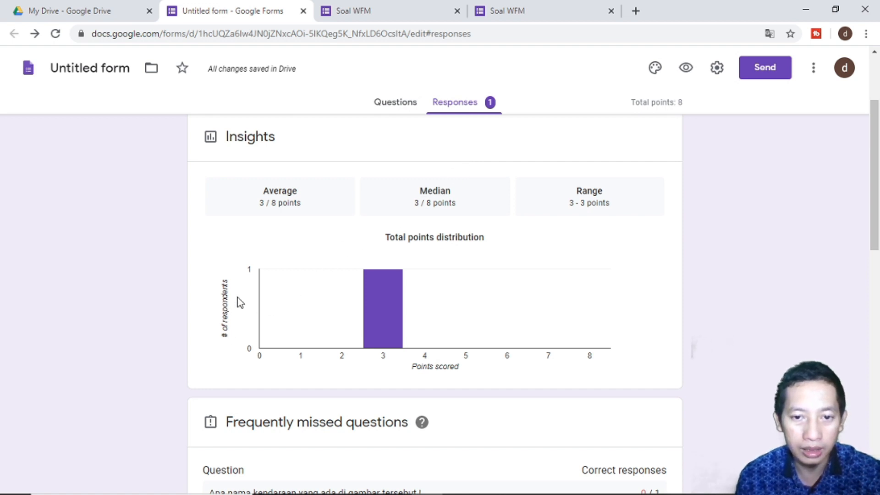
{"action": "scroll", "coordinate": [249, 302], "scroll_direction": "down", "scroll_amount": 1}
{"action": "mouse_move", "coordinate": [384, 255]}
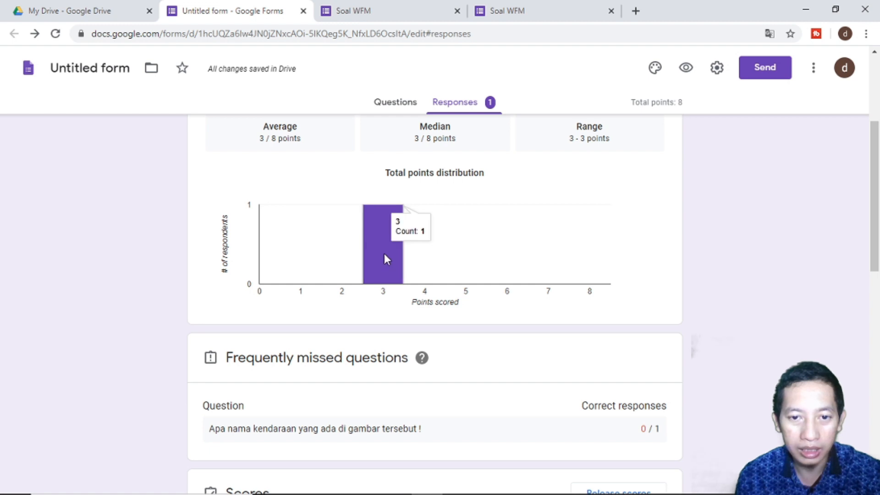
{"action": "scroll", "coordinate": [384, 255], "scroll_direction": "up", "scroll_amount": 1}
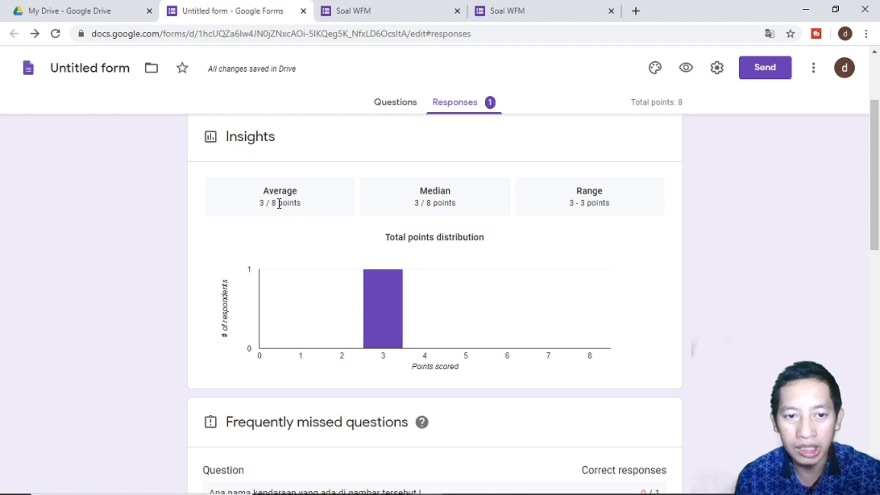
{"action": "left_click_drag", "start_coordinate": [259, 202], "coordinate": [277, 210]}
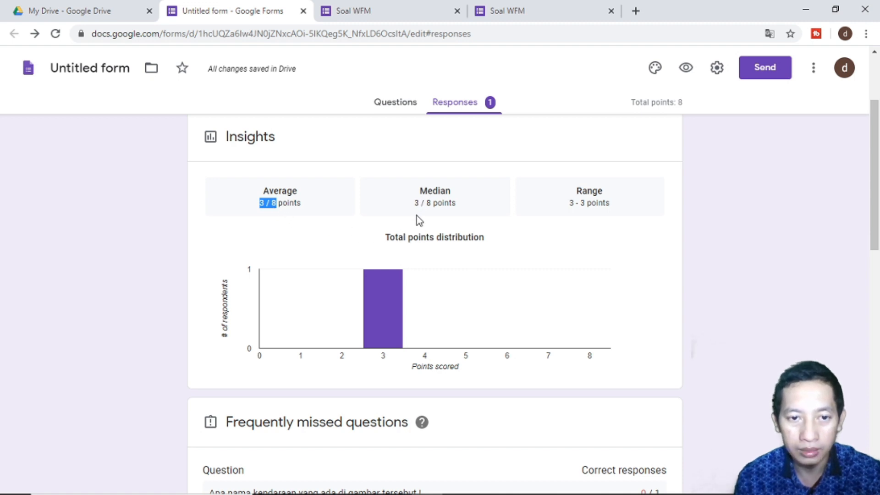
- Review the frequently missed questions, including the boat question, and the score distribution
{"action": "scroll", "coordinate": [417, 228], "scroll_direction": "down", "scroll_amount": 2}
{"action": "scroll", "coordinate": [416, 225], "scroll_direction": "down", "scroll_amount": 5}
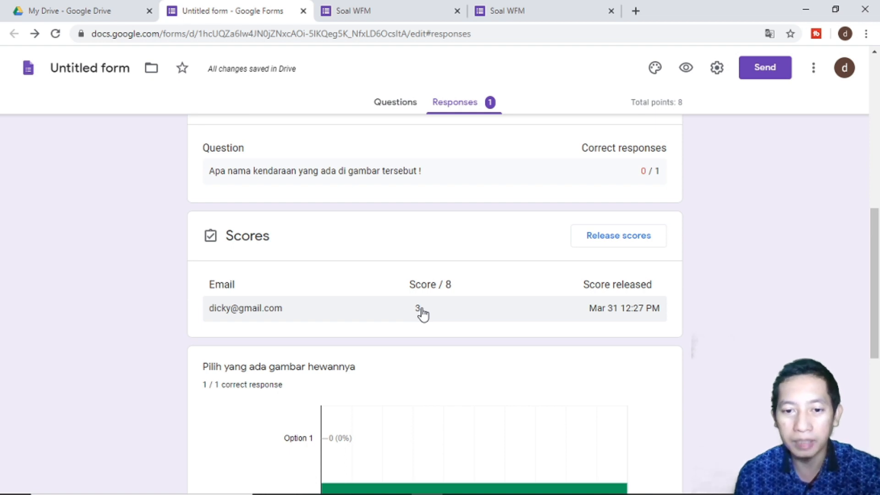
{"action": "scroll", "coordinate": [421, 313], "scroll_direction": "down", "scroll_amount": 4}
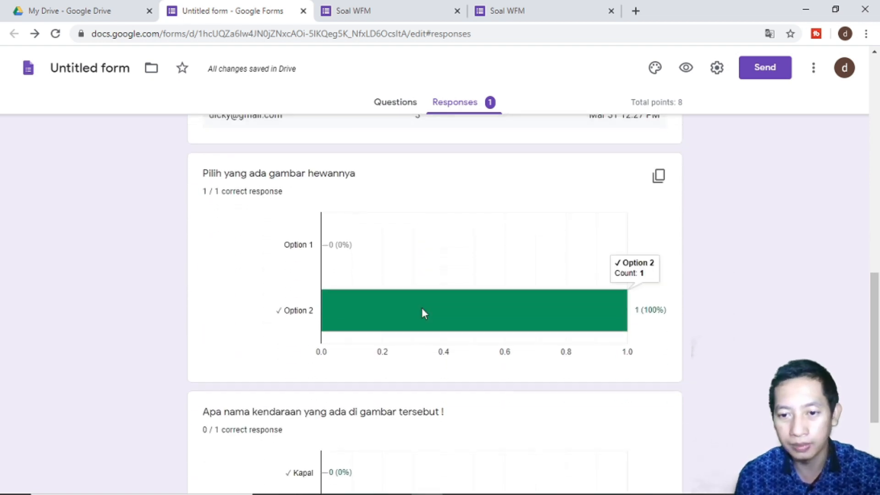
{"action": "scroll", "coordinate": [422, 308], "scroll_direction": "up", "scroll_amount": 3}
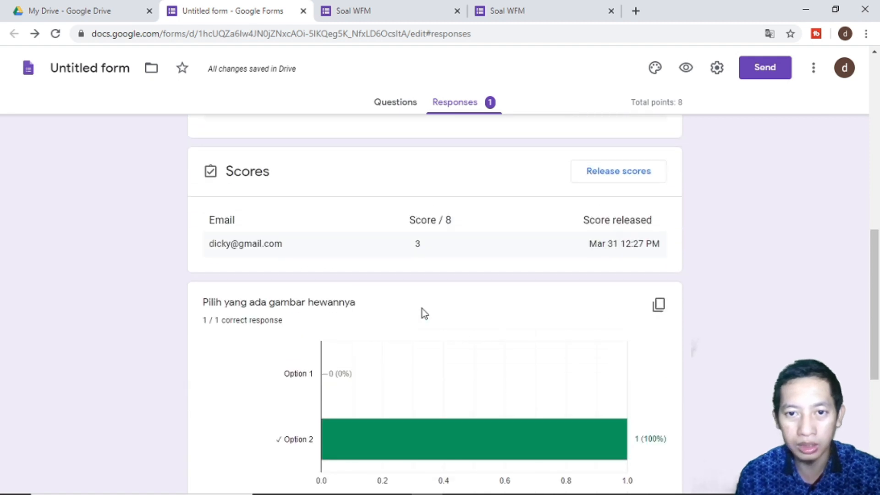
{"action": "scroll", "coordinate": [424, 313], "scroll_direction": "up", "scroll_amount": 3}
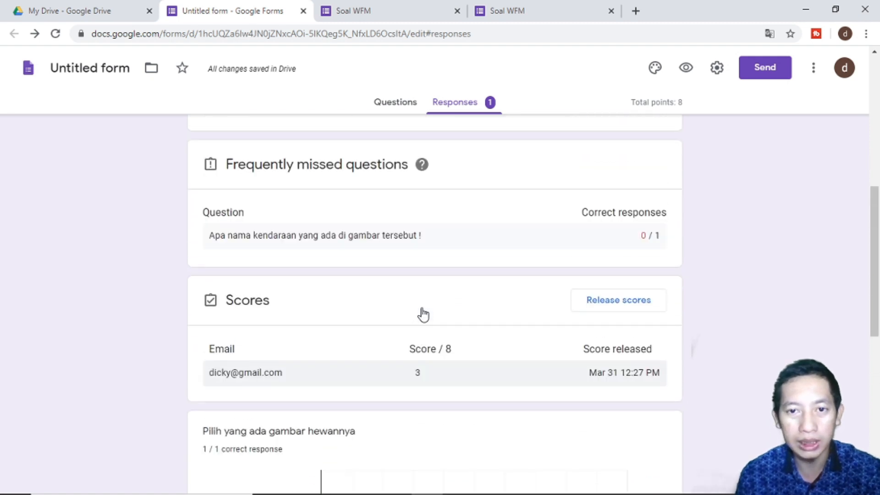